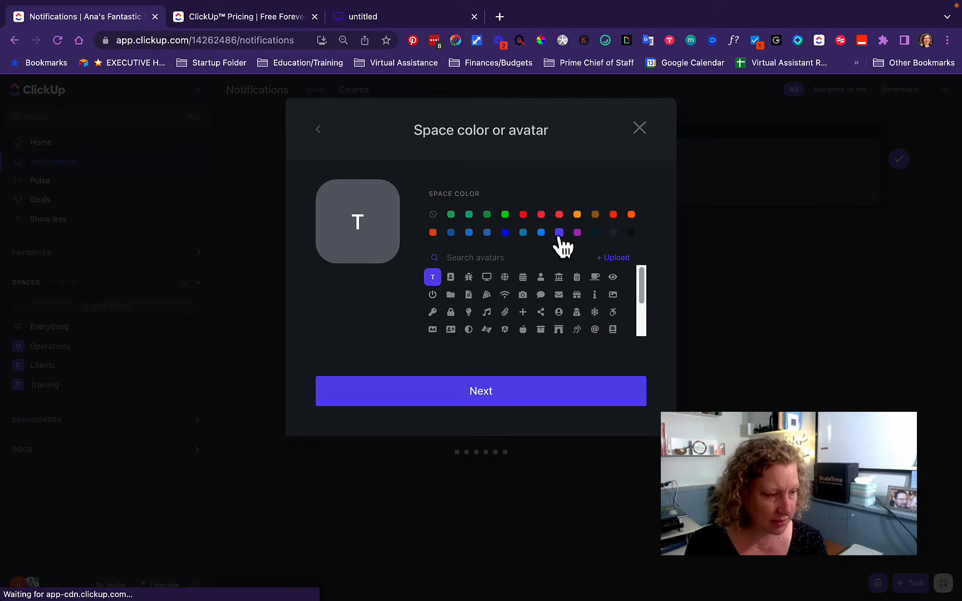
Give Test Space a purple colour and the music-note avatar, and keep it shared with the whole workspace
left_click(559, 234)
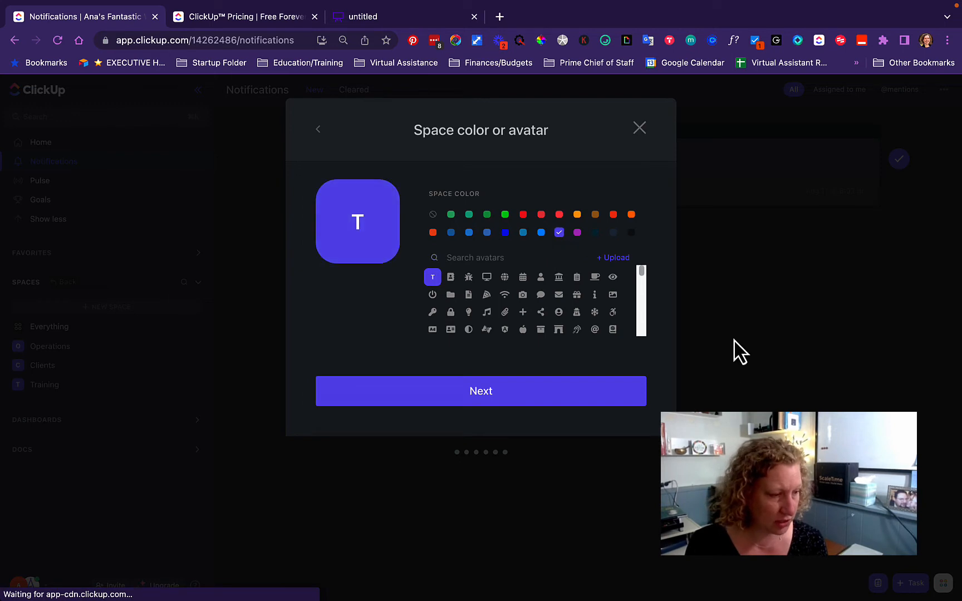
left_click(487, 312)
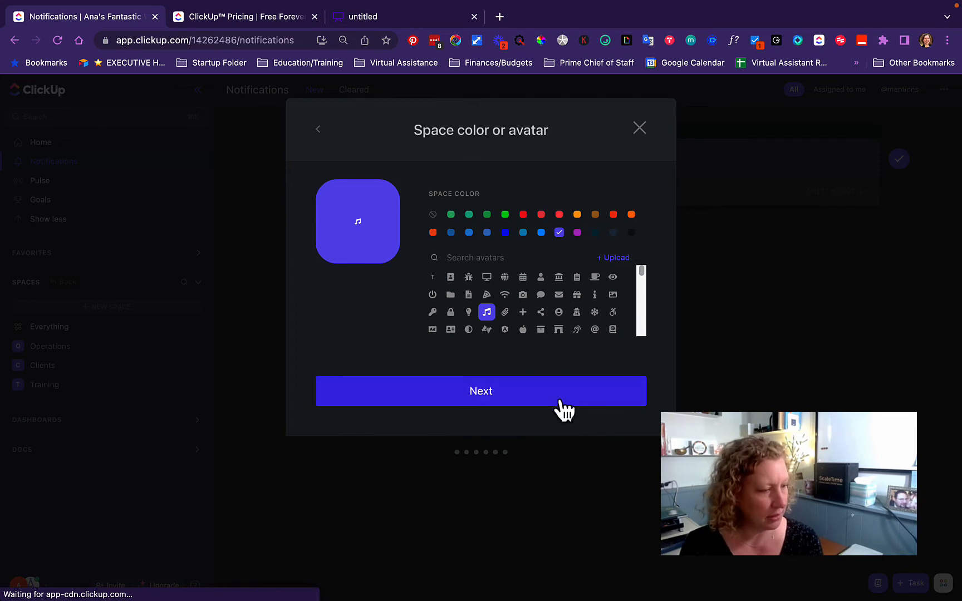
scroll(546, 342, "down", 5)
scroll(547, 337, "down", 5)
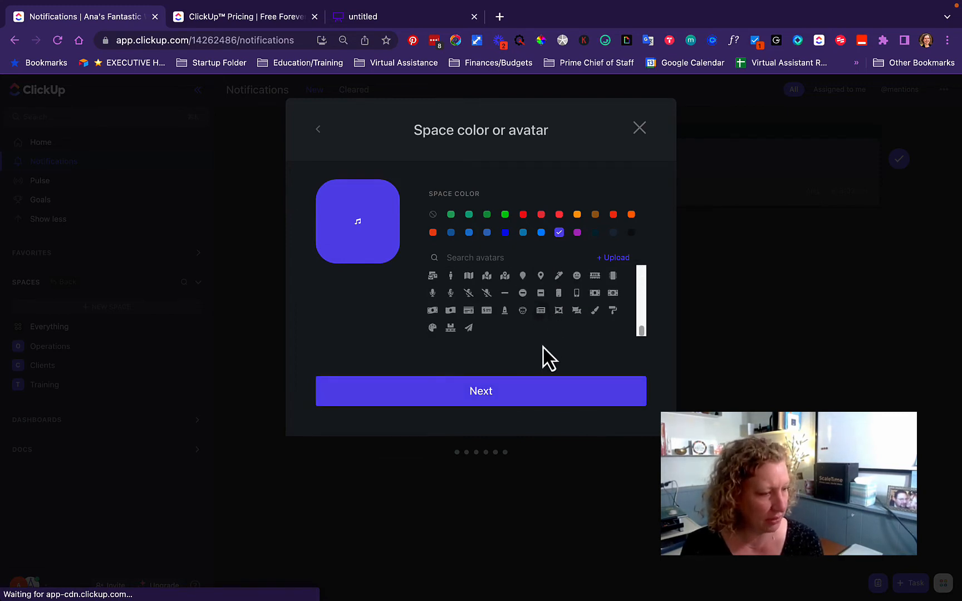
scroll(508, 321, "up", 10)
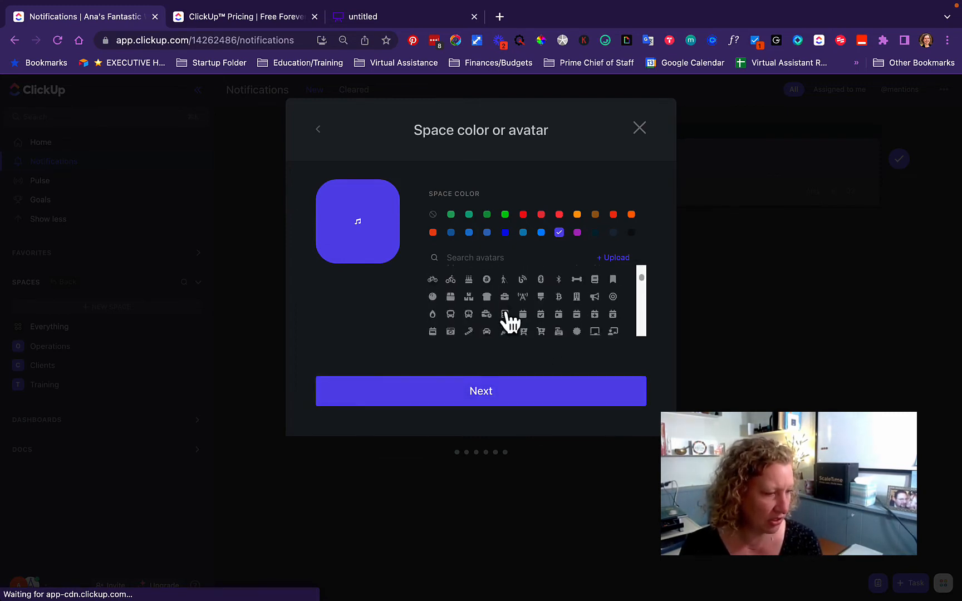
left_click(522, 402)
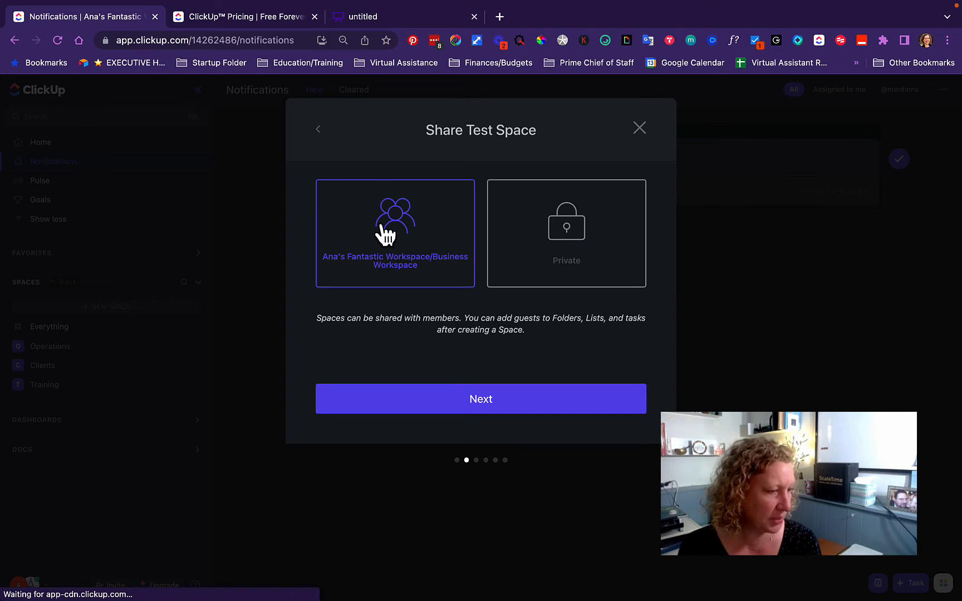
left_click(480, 399)
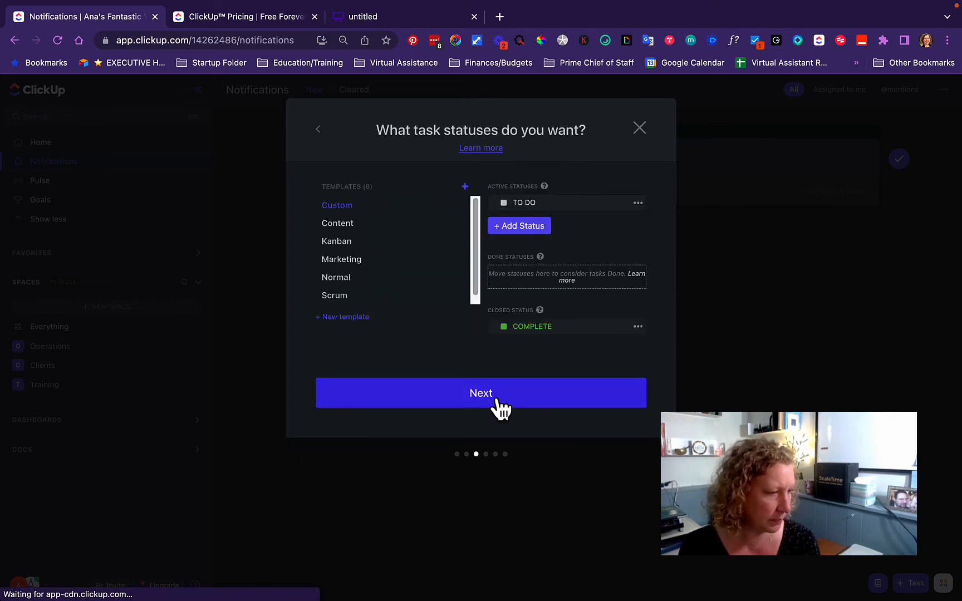
Use the Kanban status template, add a yellow APPROVAL status and place it between IN PROGRESS and REVIEW
left_click(337, 224)
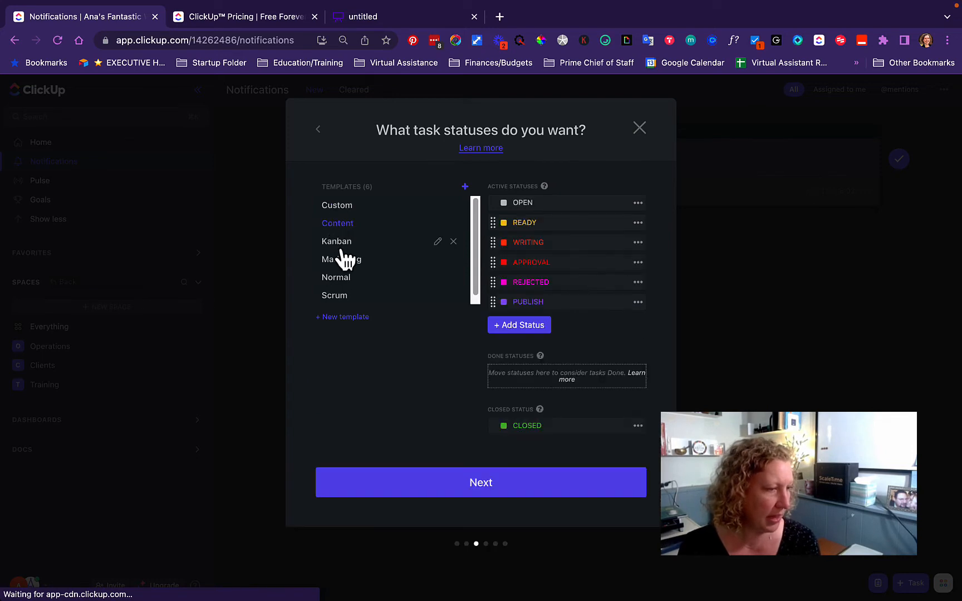
left_click(341, 245)
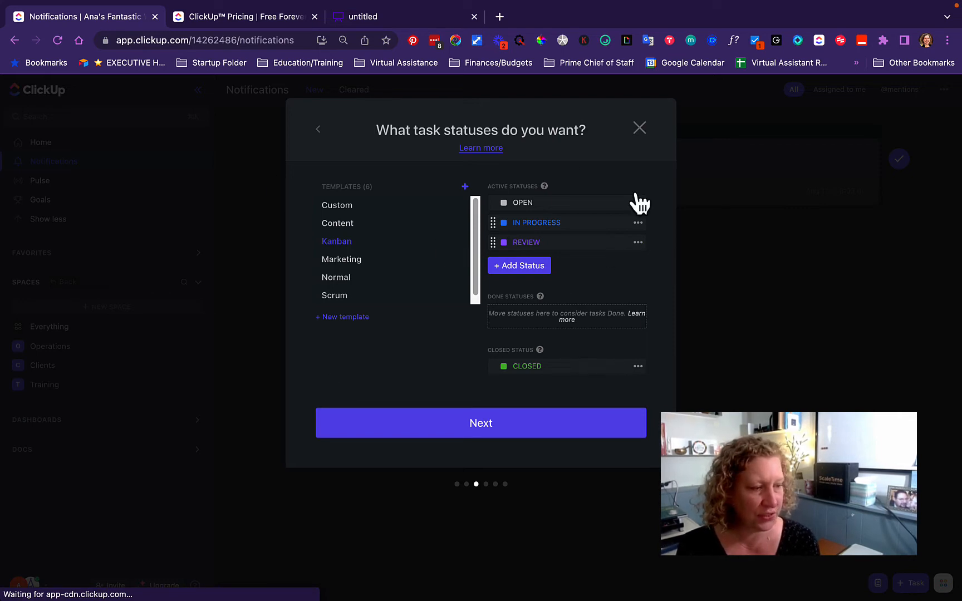
left_click(519, 267)
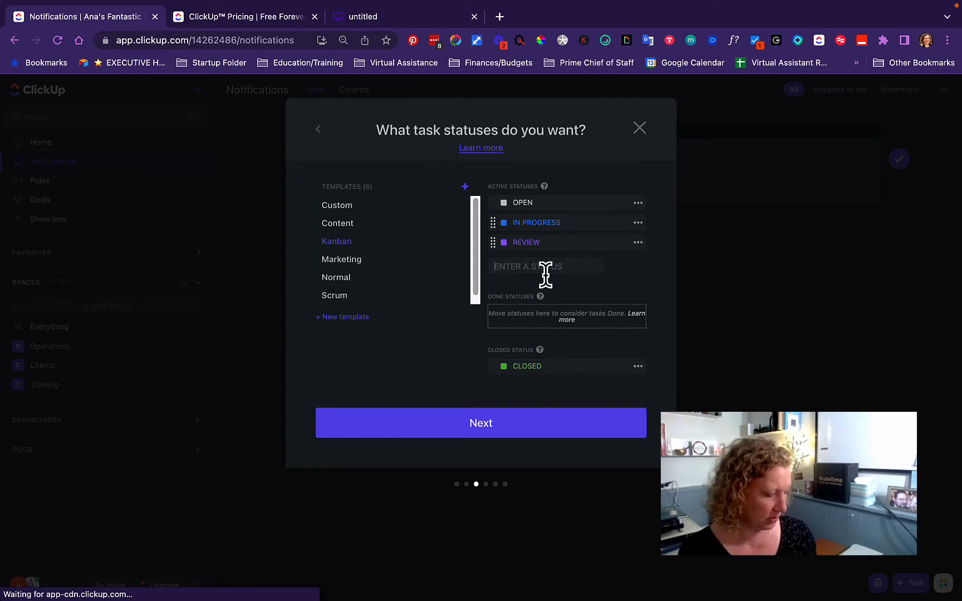
type("APPROVAL")
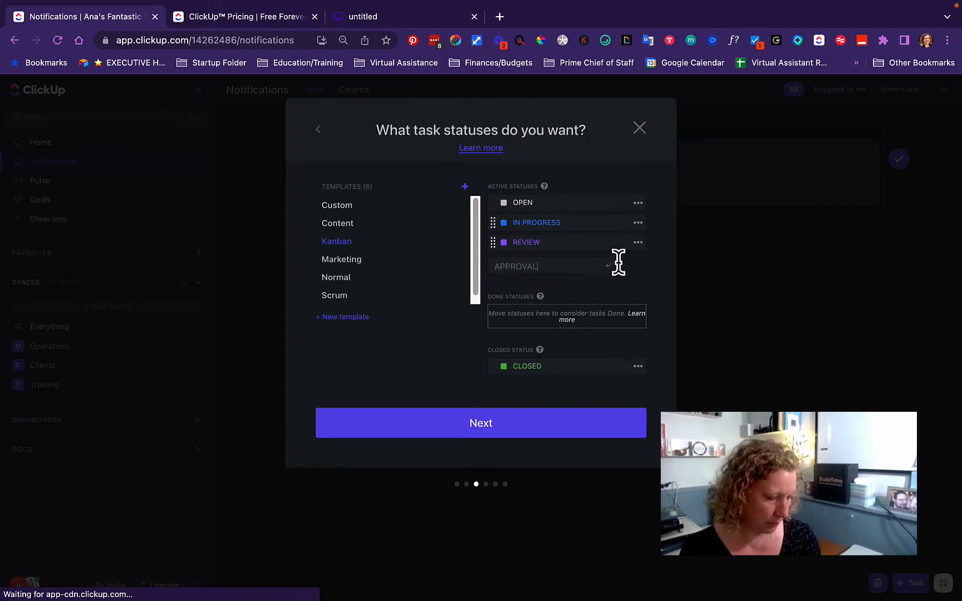
key("Return")
left_click(528, 239)
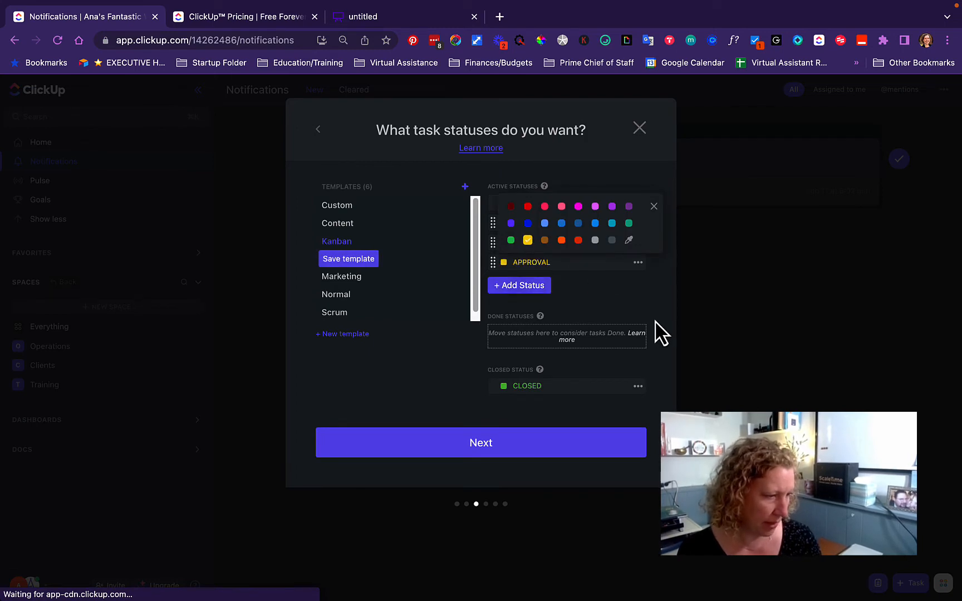
left_click_drag(493, 262, 494, 242)
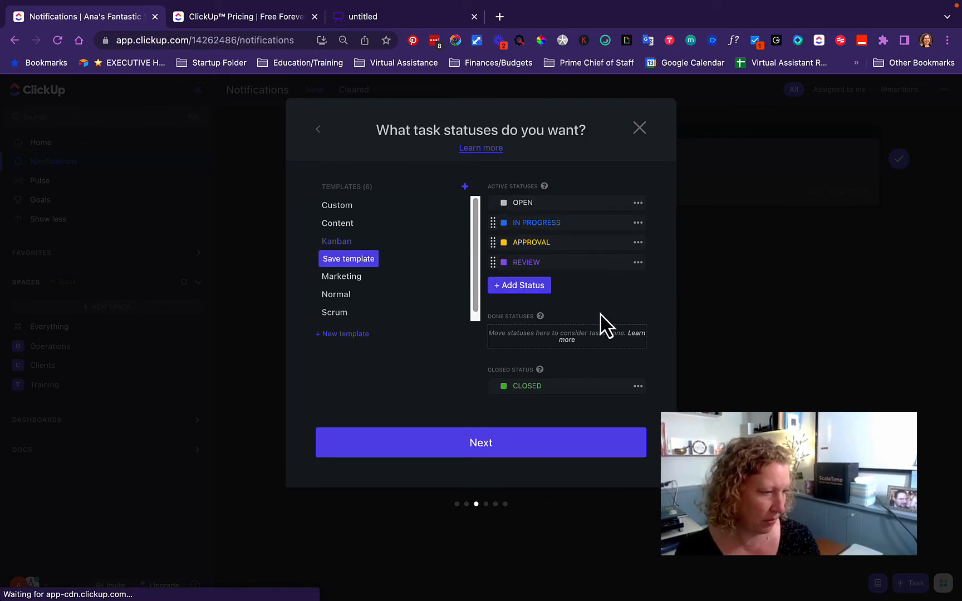
left_click(515, 449)
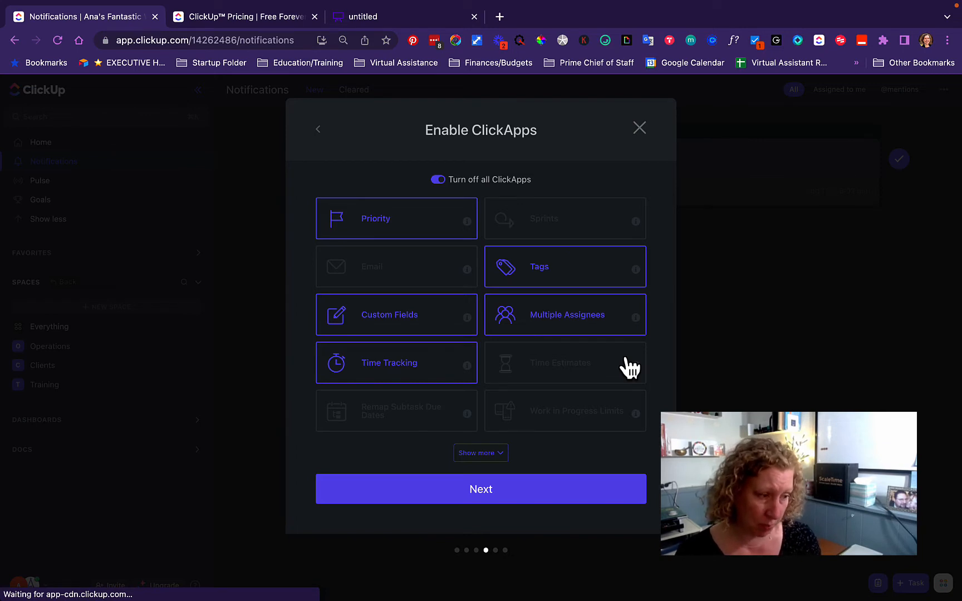
Enable the Email and Time Estimates ClickApps for the new space in addition to the preselected ones
left_click(448, 277)
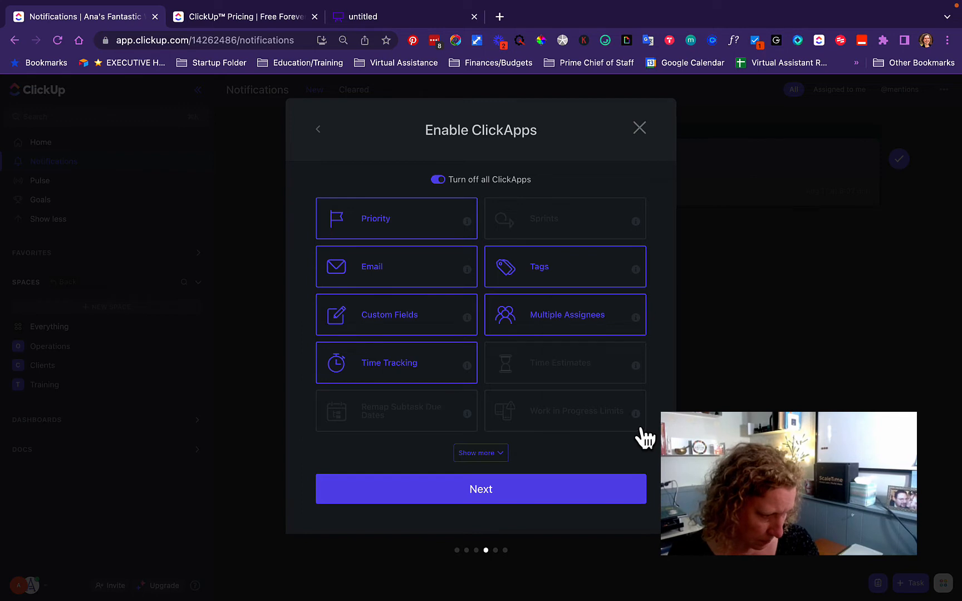
left_click(533, 375)
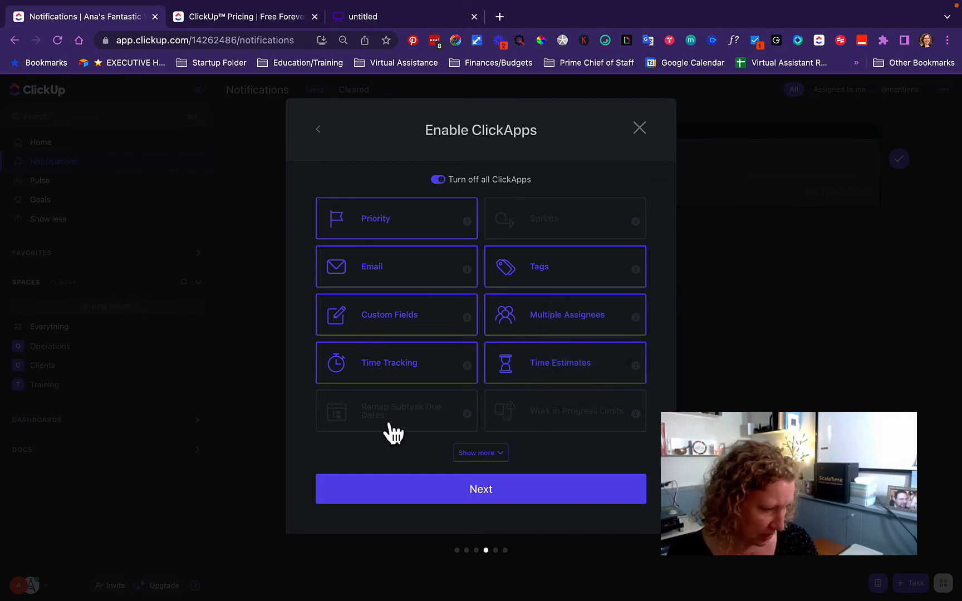
left_click(497, 453)
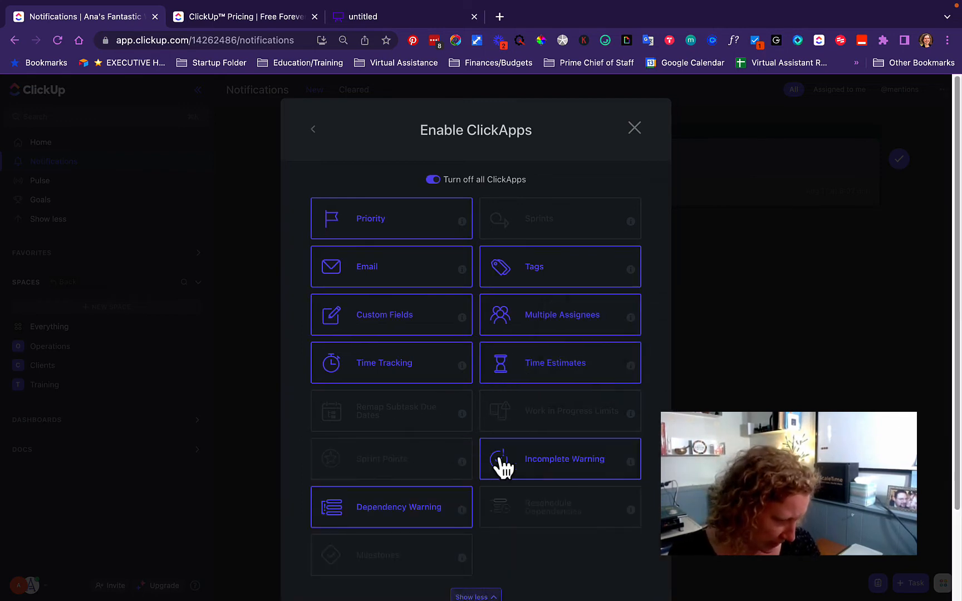
scroll(615, 442, "down", 1)
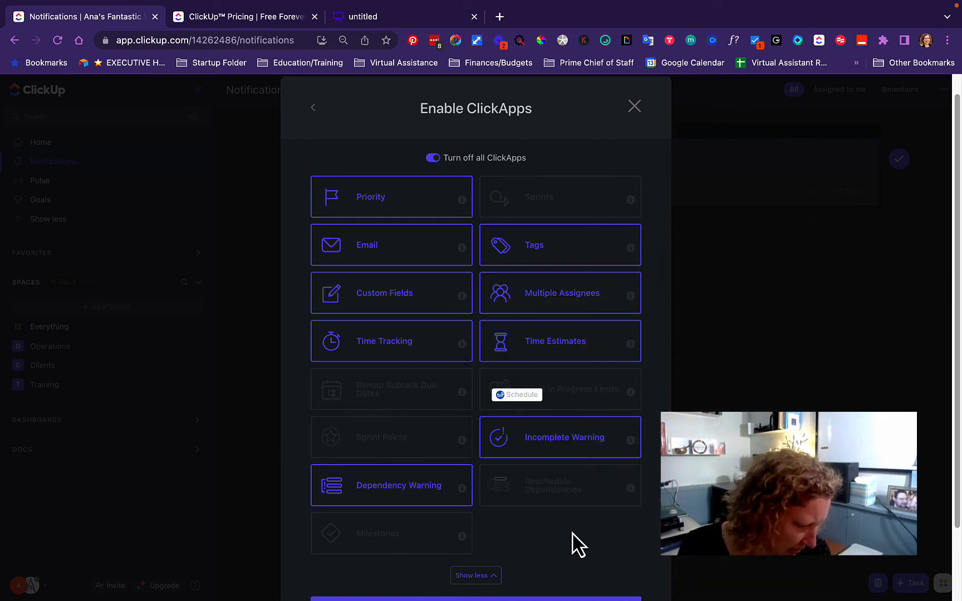
scroll(615, 545, "down", 3)
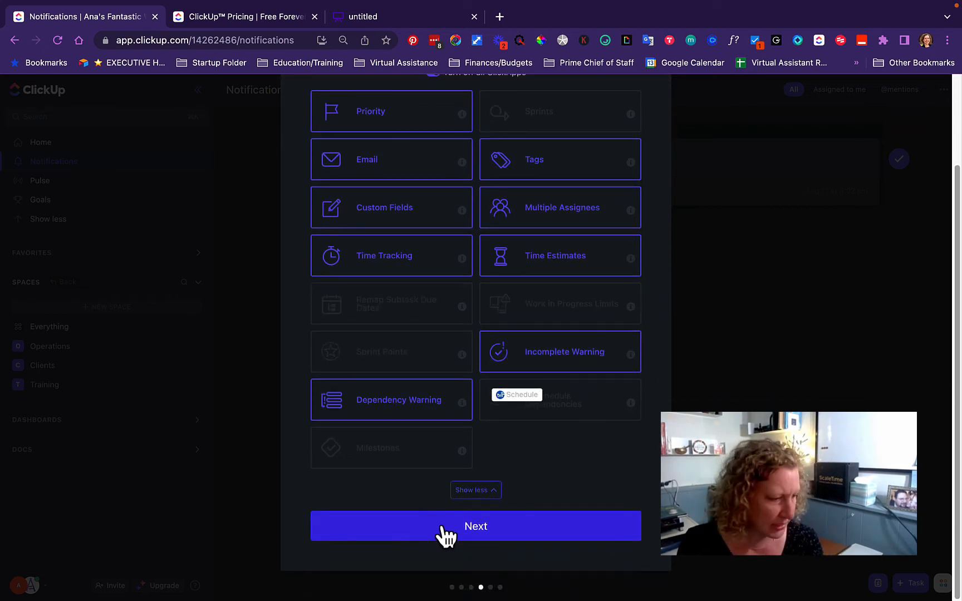
left_click(476, 534)
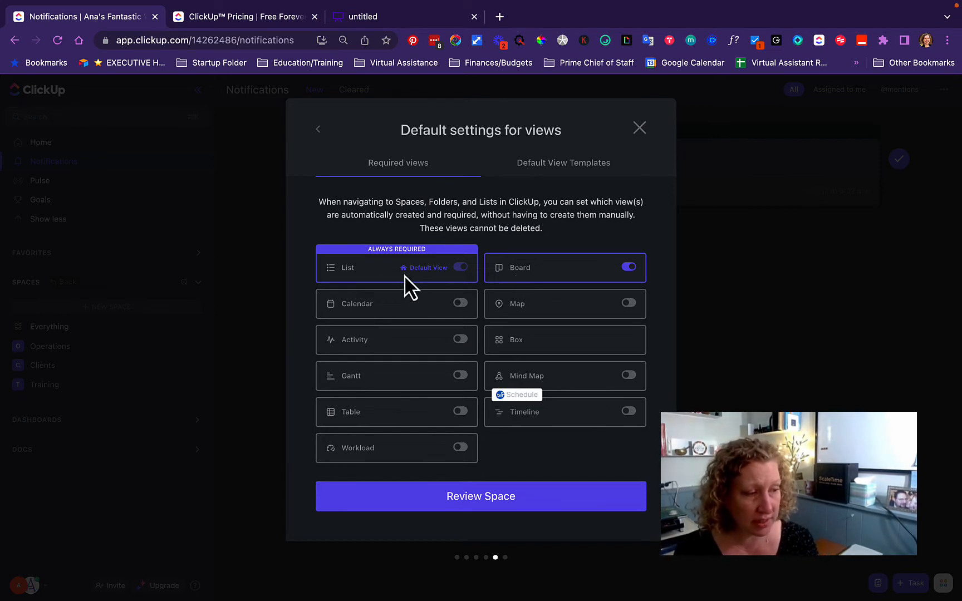
Create Test Space with the List and Board views required, and move it above Operations in the list of spaces
left_click(540, 498)
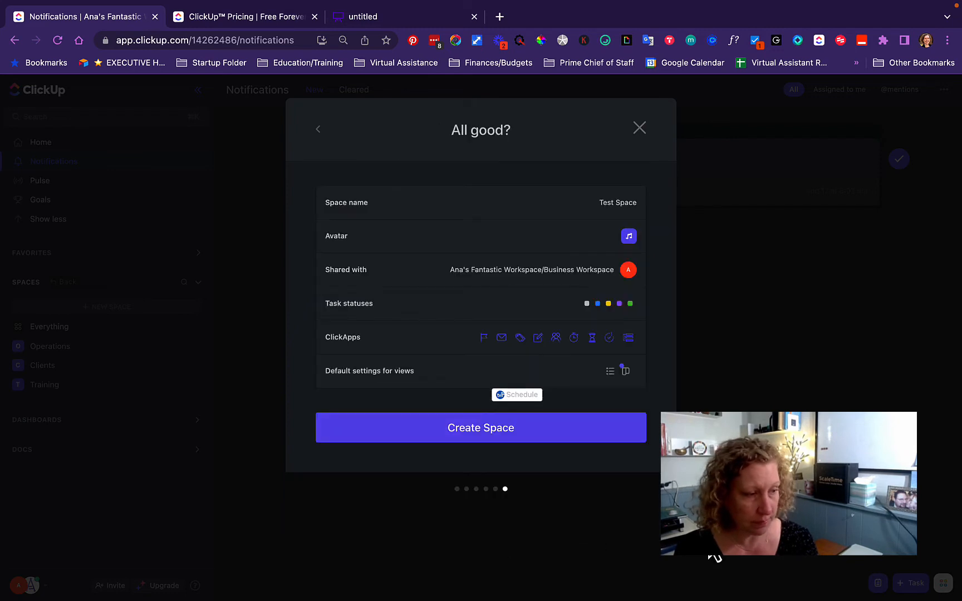
left_click(532, 436)
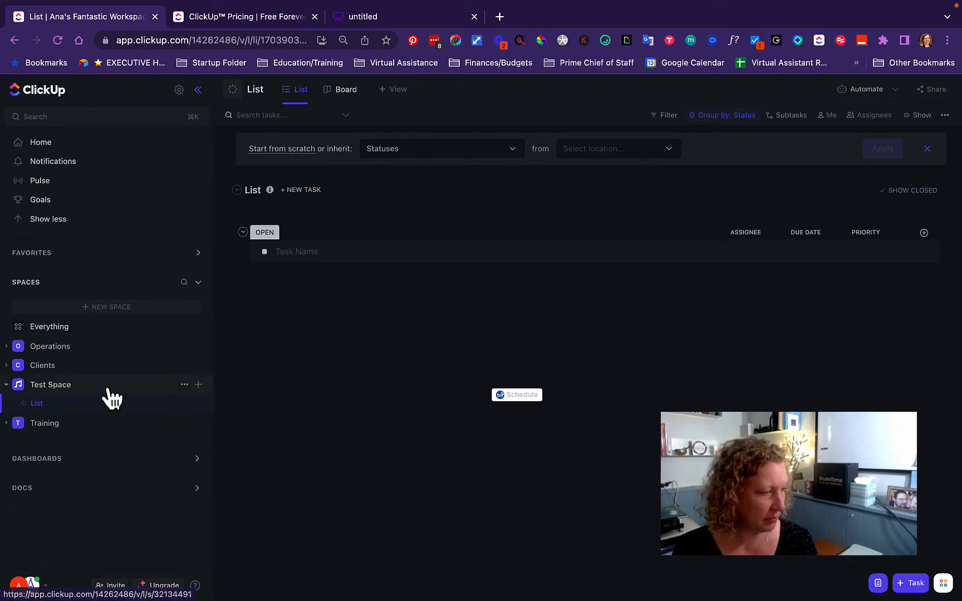
left_click_drag(45, 386, 49, 357)
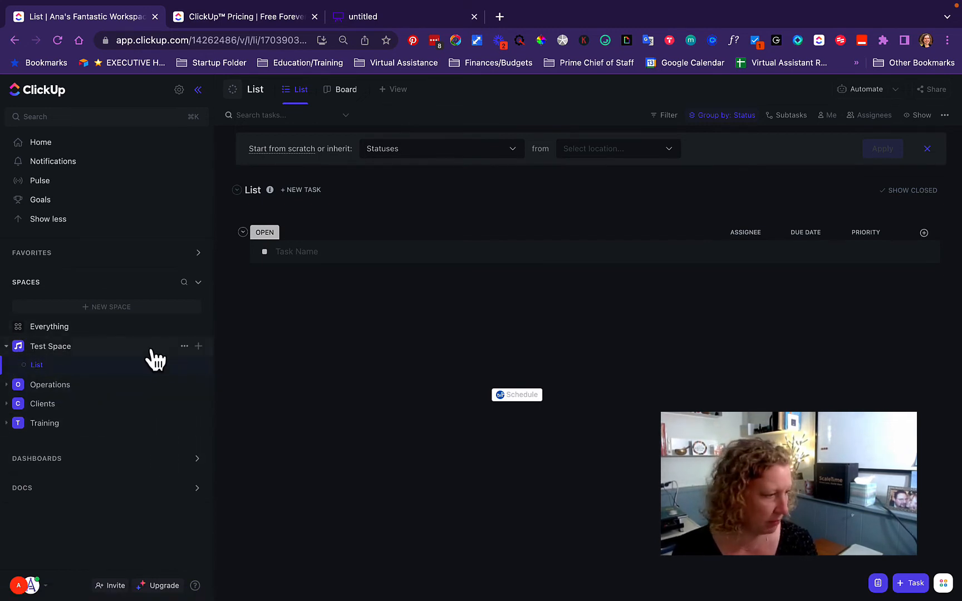
Delete the default list from Test Space and create a folder named Operations in it, using the space's statuses
left_click(196, 368)
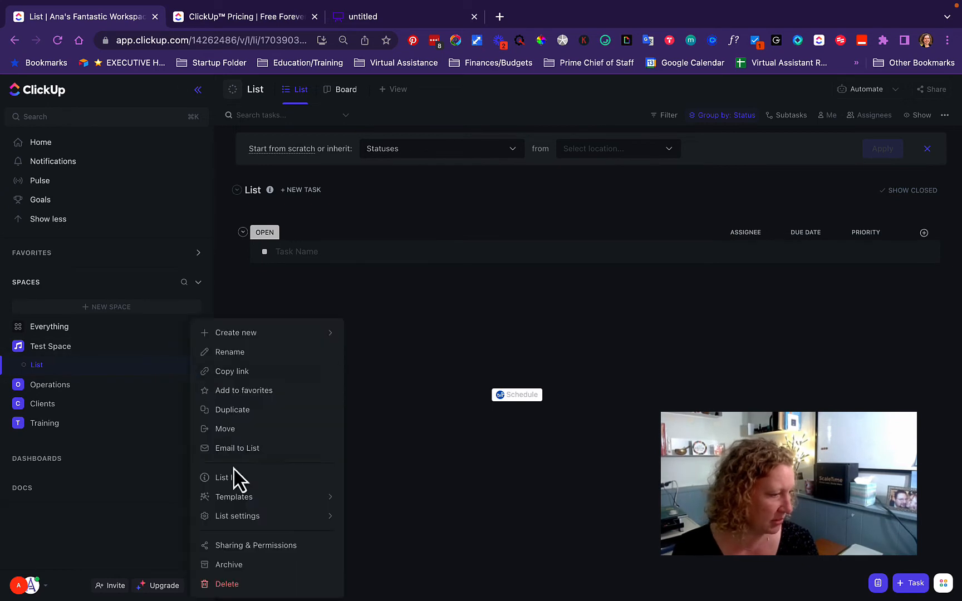
left_click(260, 584)
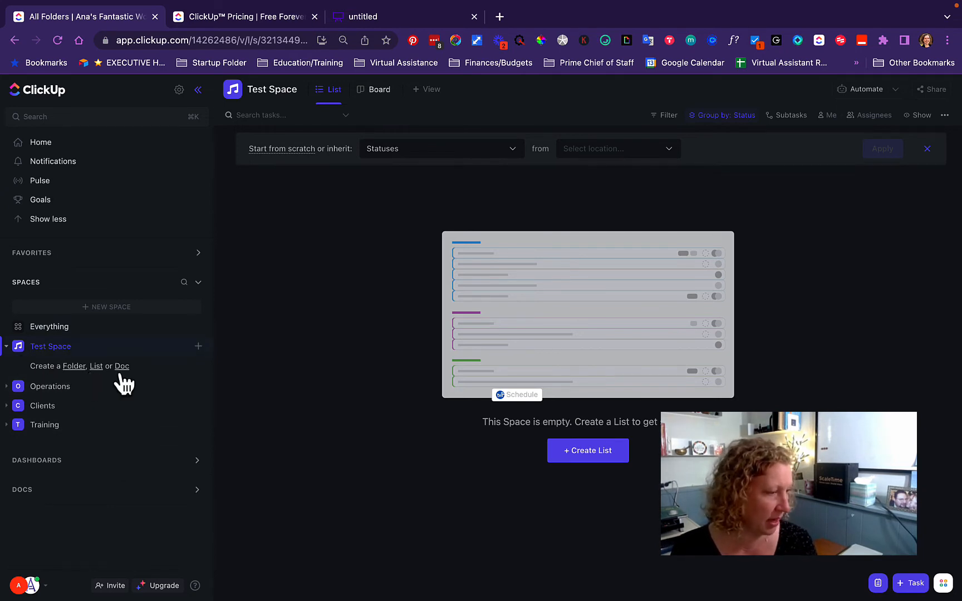
left_click(74, 366)
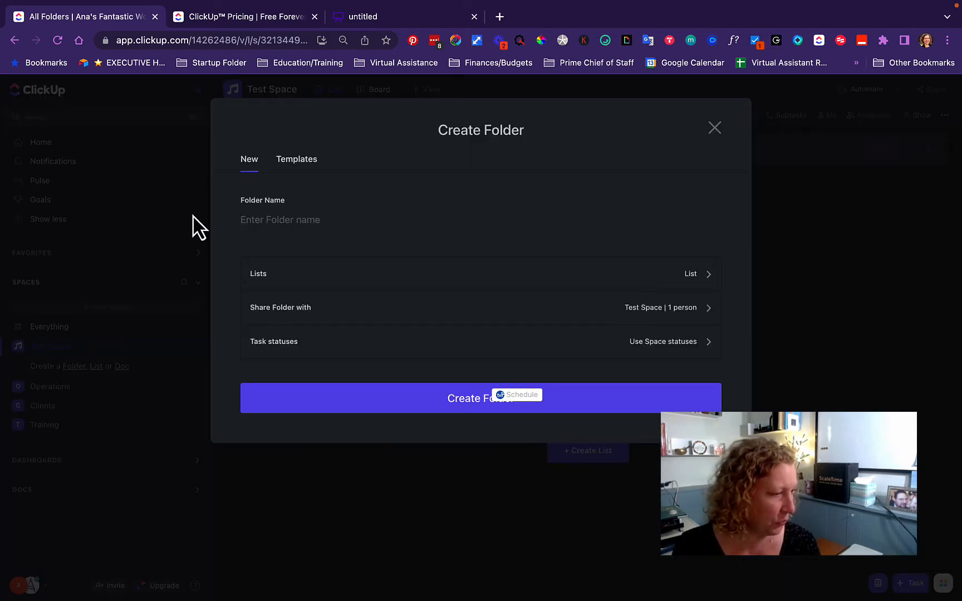
type("Op")
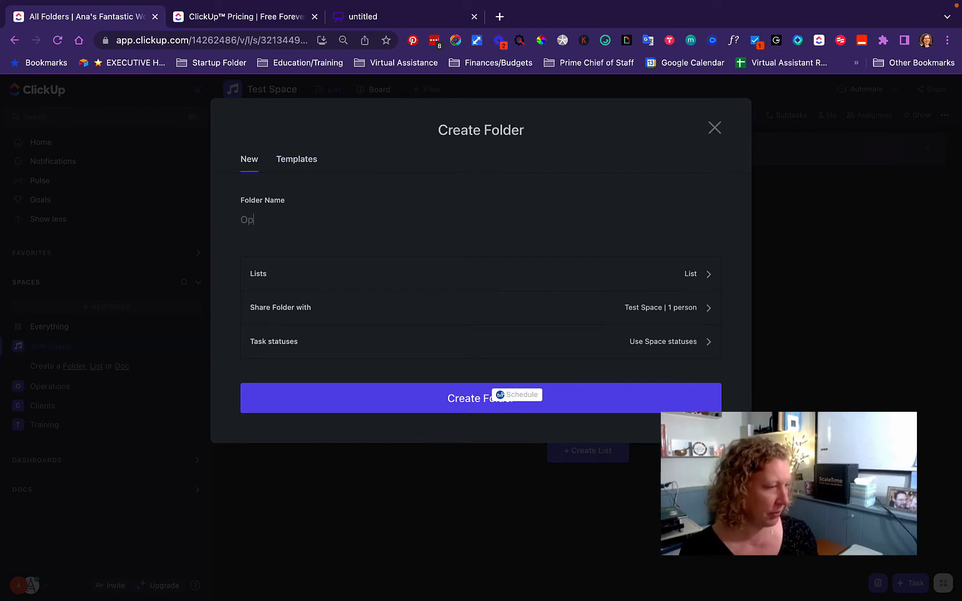
type("erations")
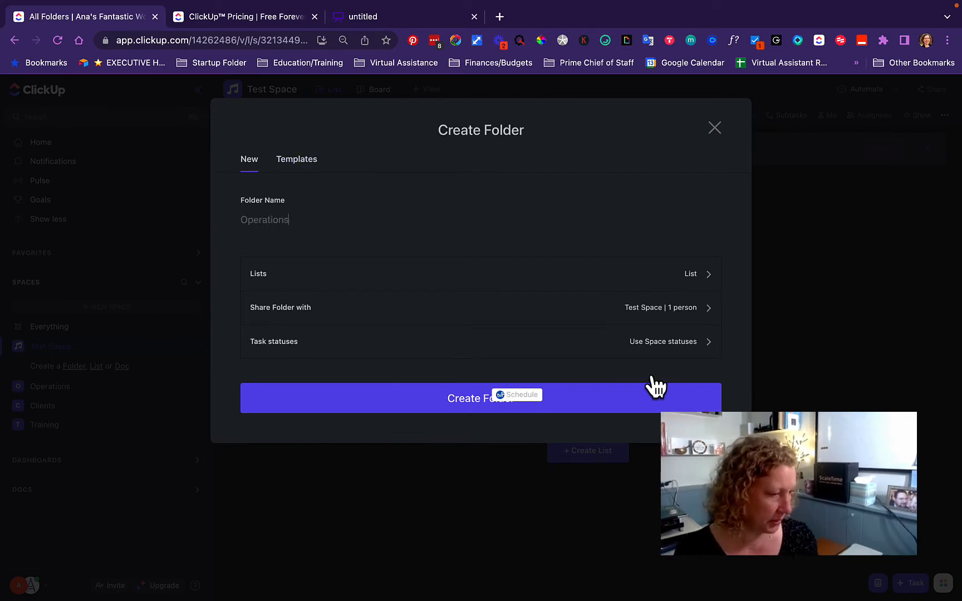
left_click(631, 399)
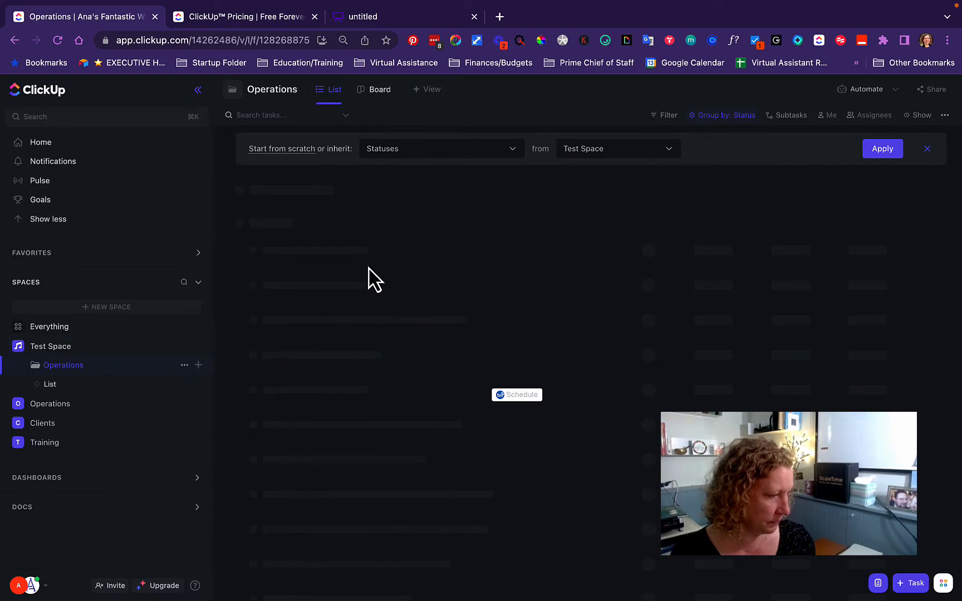
Add the tasks Monthly Finances, Planning Social Media Content and Test to the list in Test Space's Operations folder
left_click(51, 385)
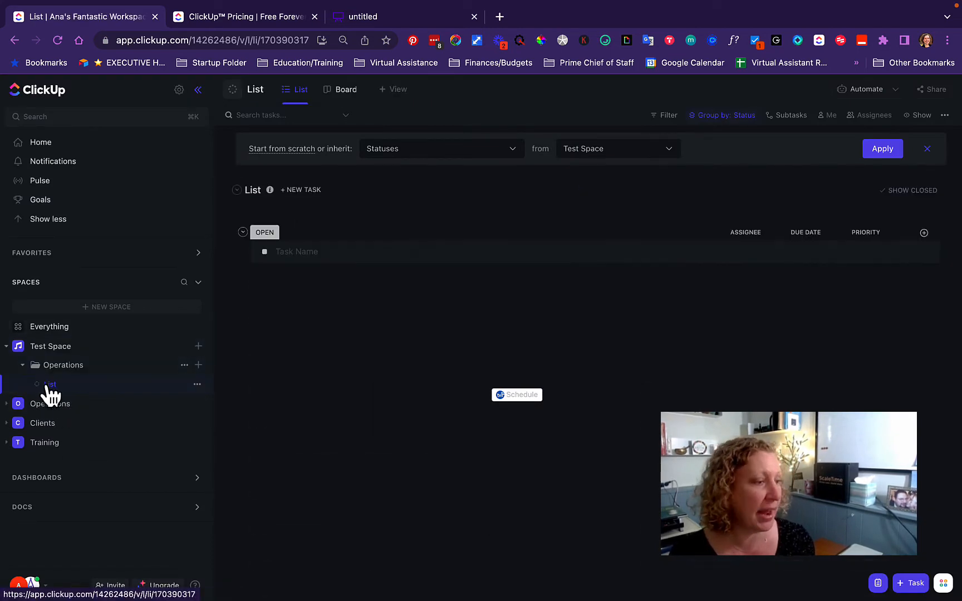
left_click(358, 253)
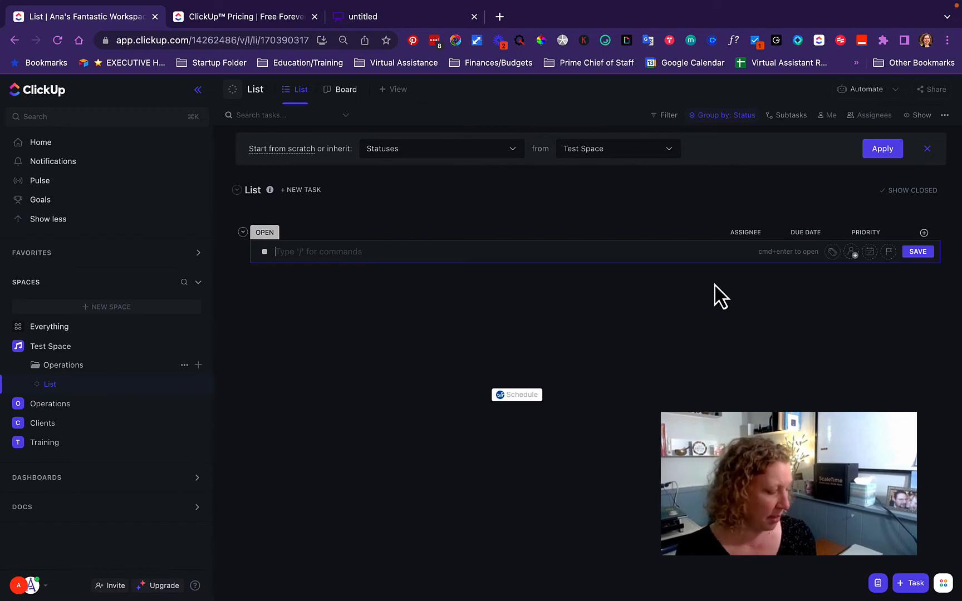
type("Mon")
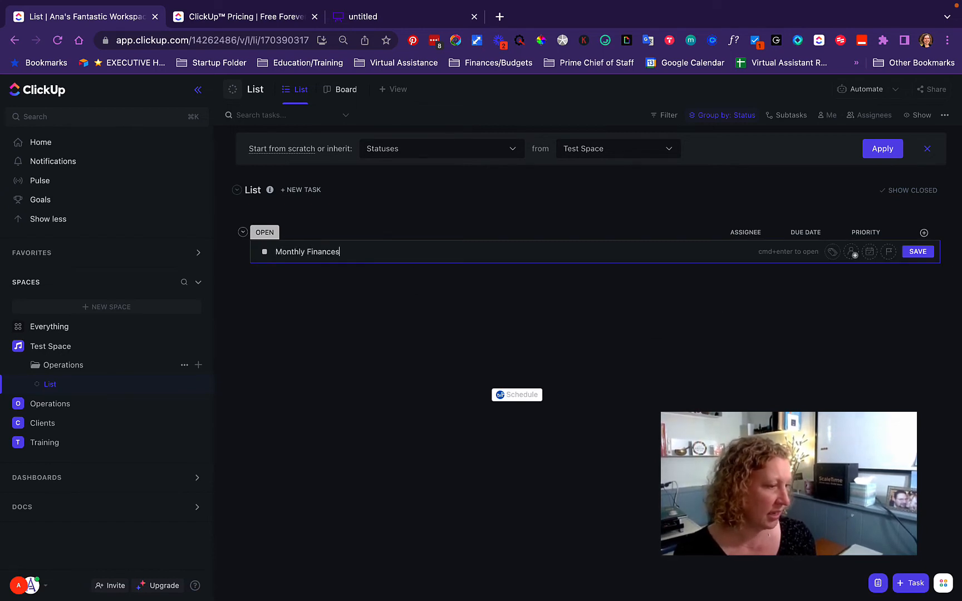
type("thly Finances")
key("Return")
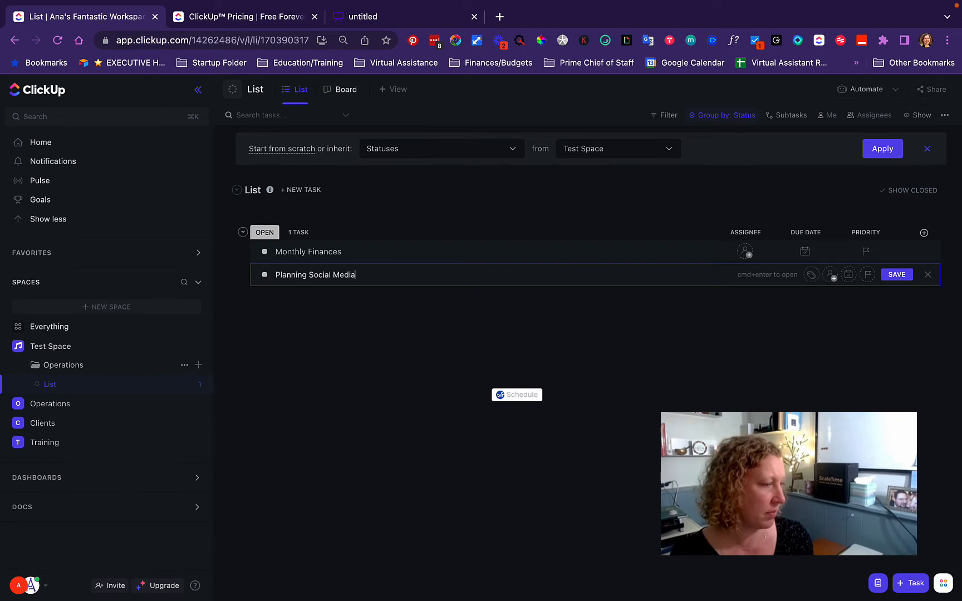
type("Planning Social Media Content")
key("Return")
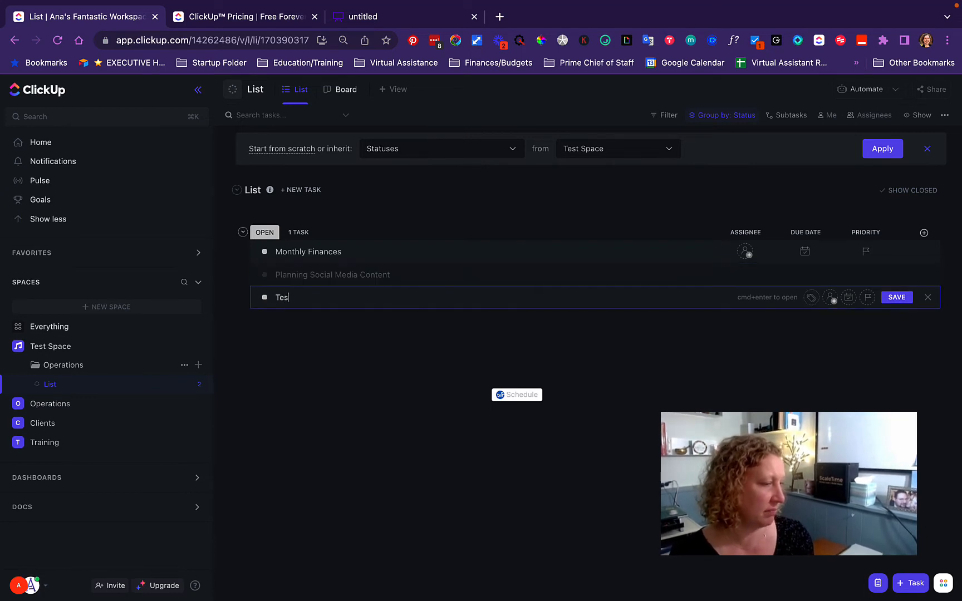
key("Return")
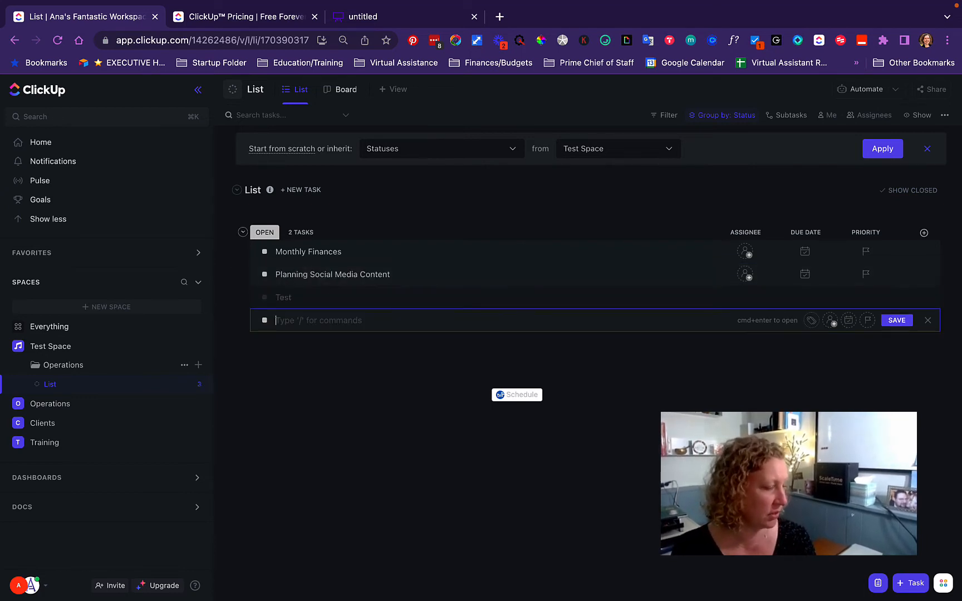
key("Escape")
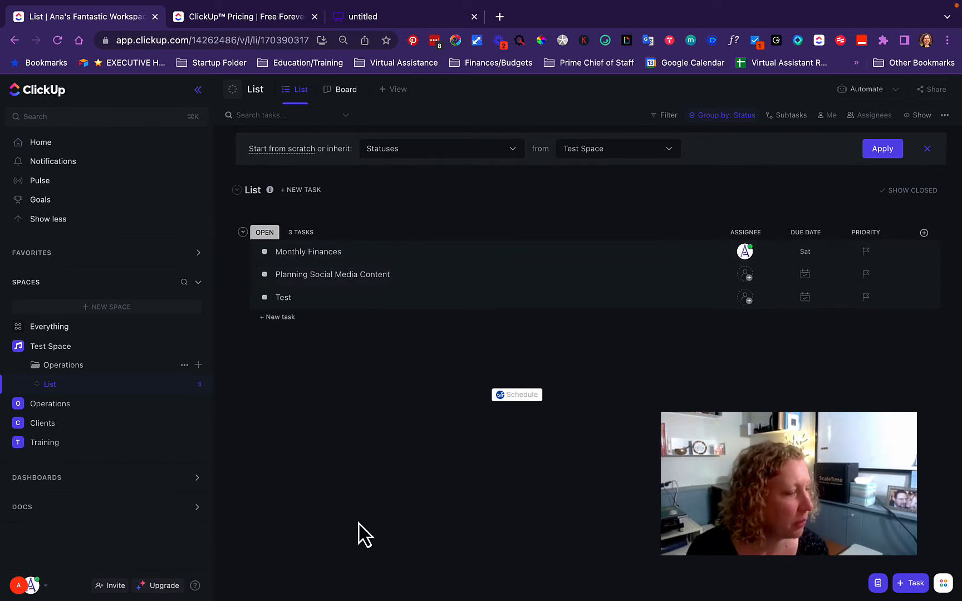
Open the Planning Social Media Content task and view the statuses available for it
left_click(305, 276)
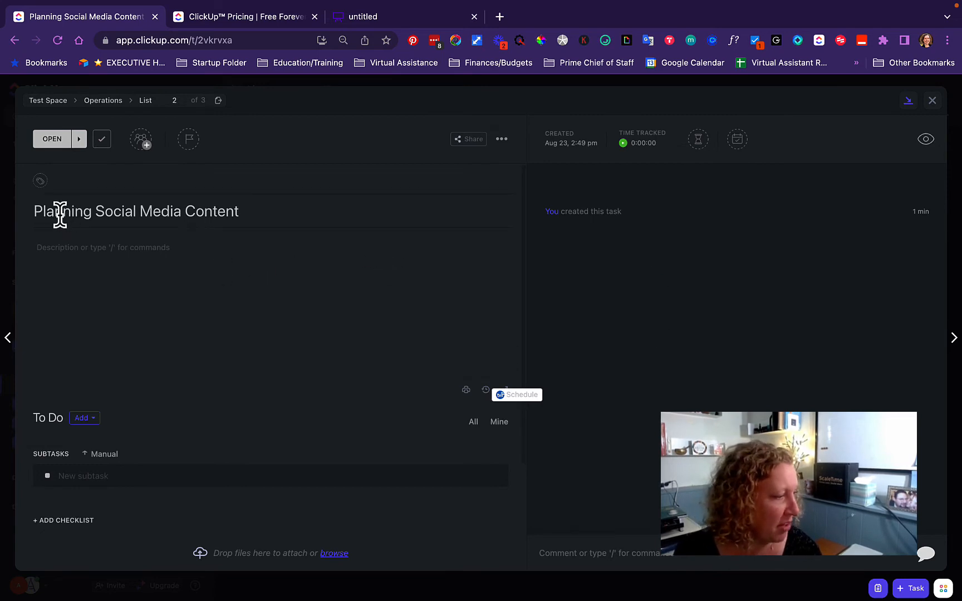
left_click_drag(59, 214, 233, 217)
left_click(312, 213)
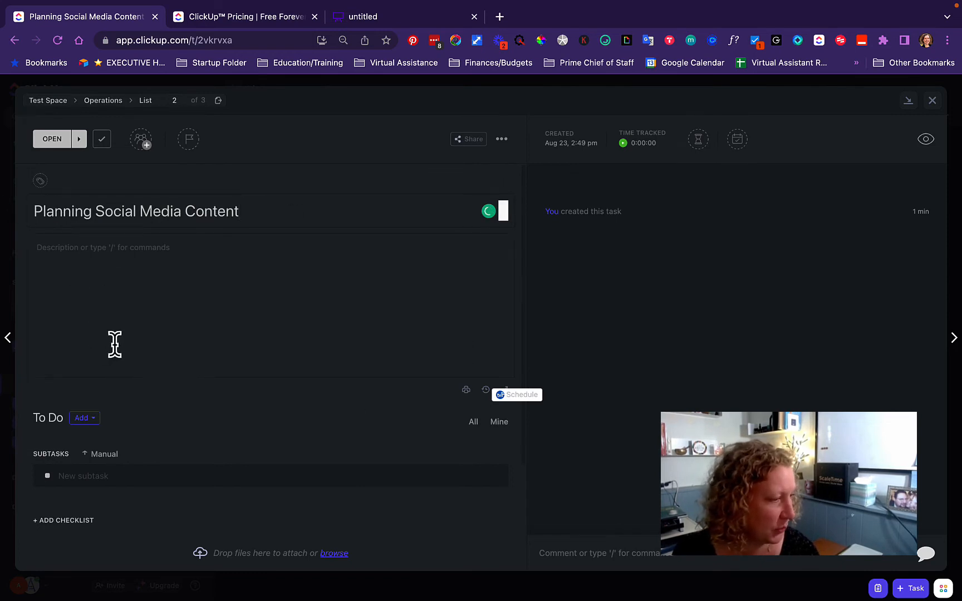
left_click(52, 144)
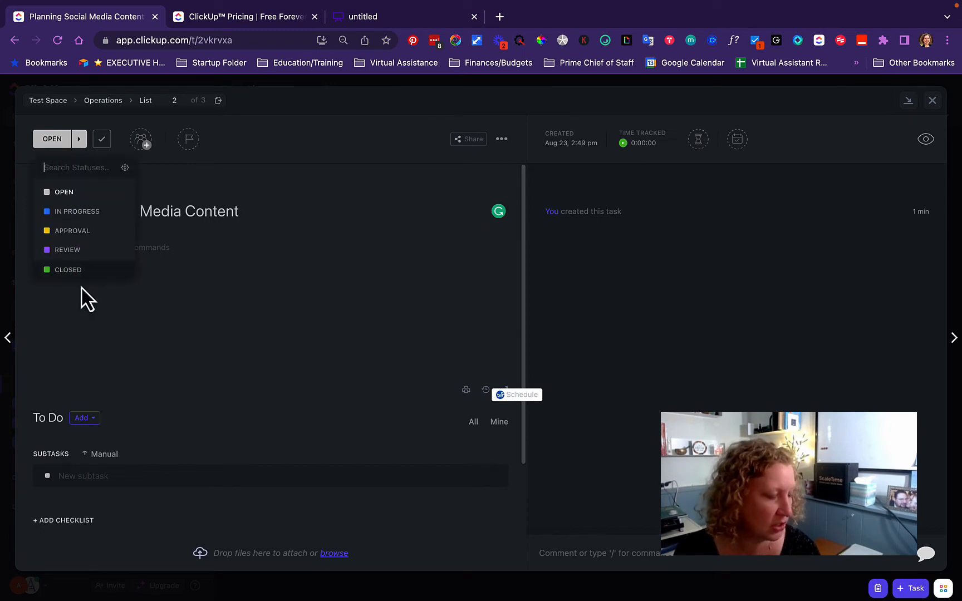
left_click(206, 323)
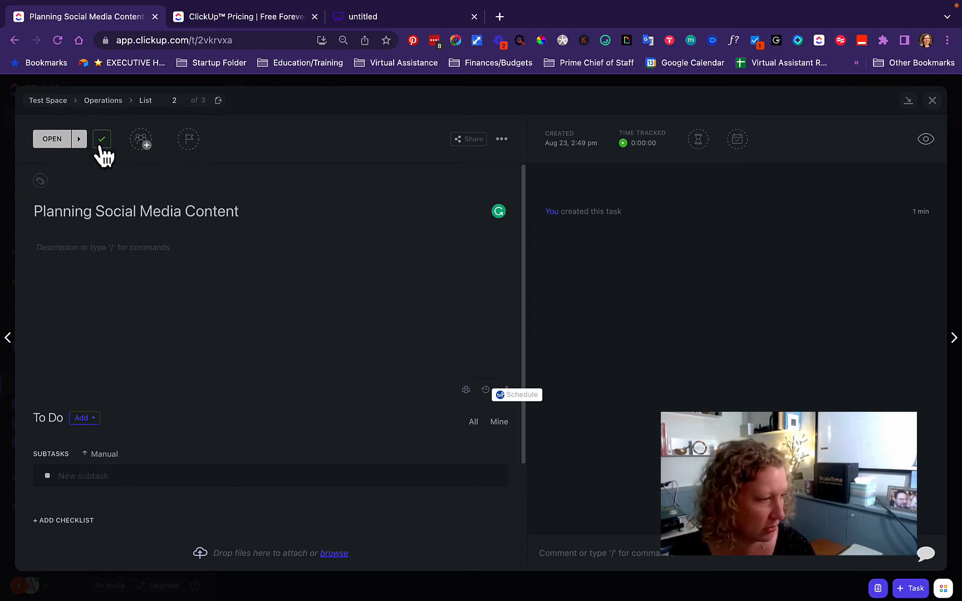
Assign the Planning Social Media Content task to yourself and view its priority options, leaving the priority unset
left_click(138, 143)
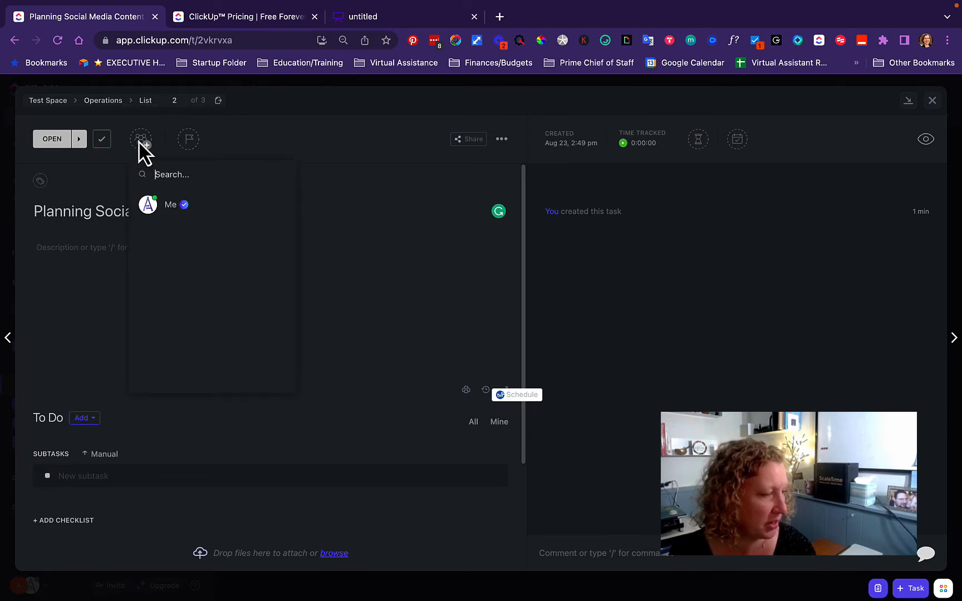
left_click(167, 218)
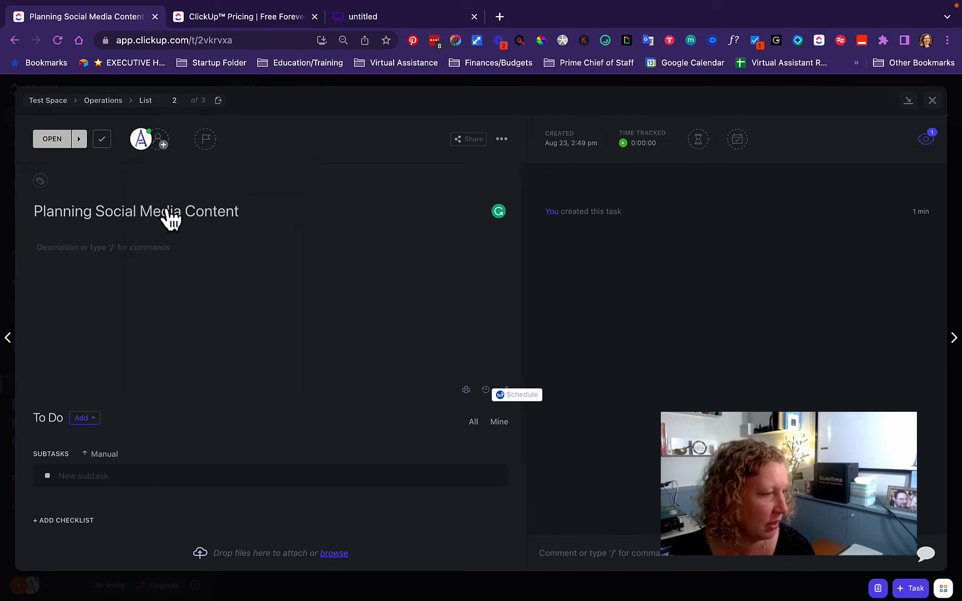
left_click(206, 139)
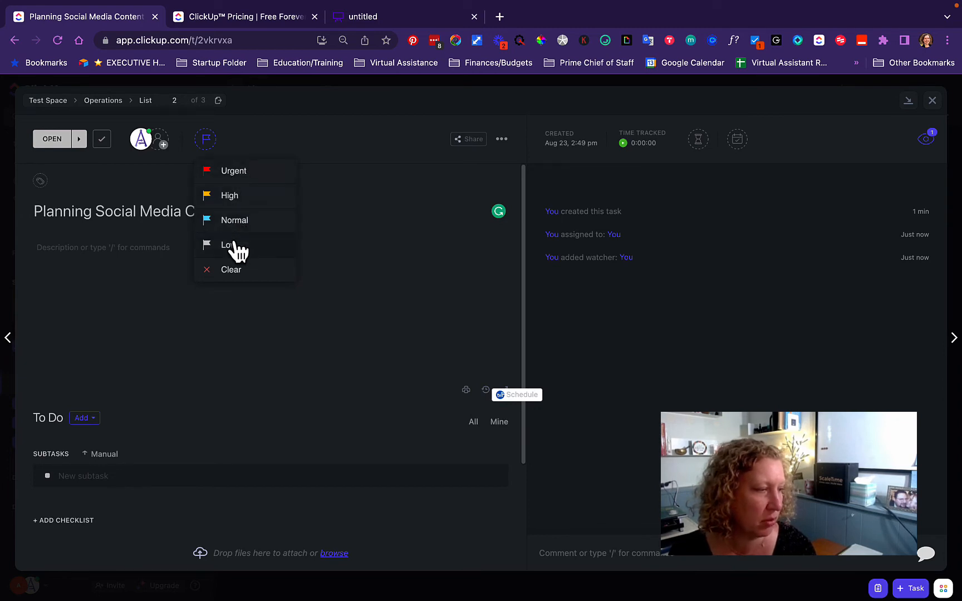
left_click(387, 267)
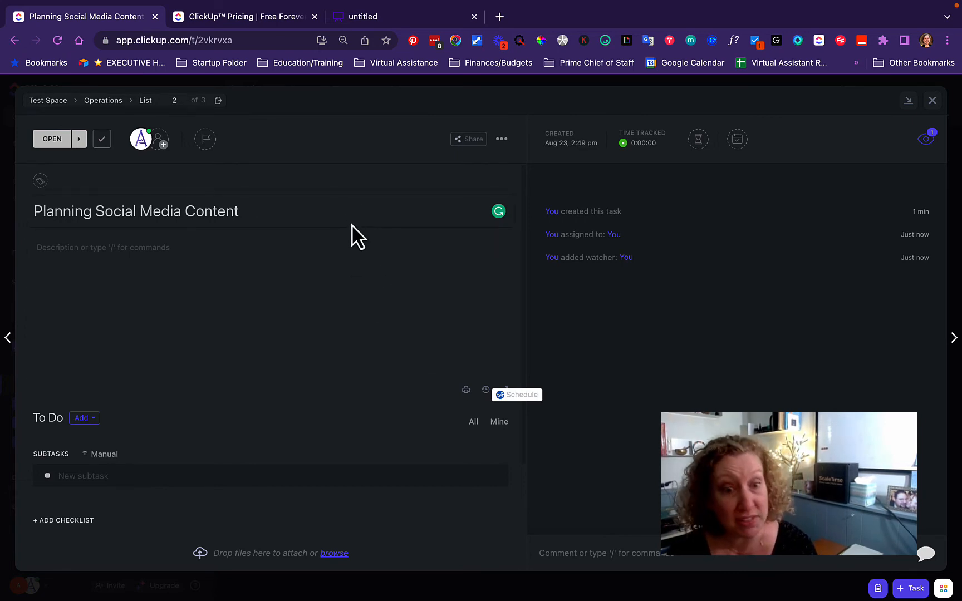
Examine the task's sharing options, including the public link and the people the list is shared with, then close them
left_click(471, 146)
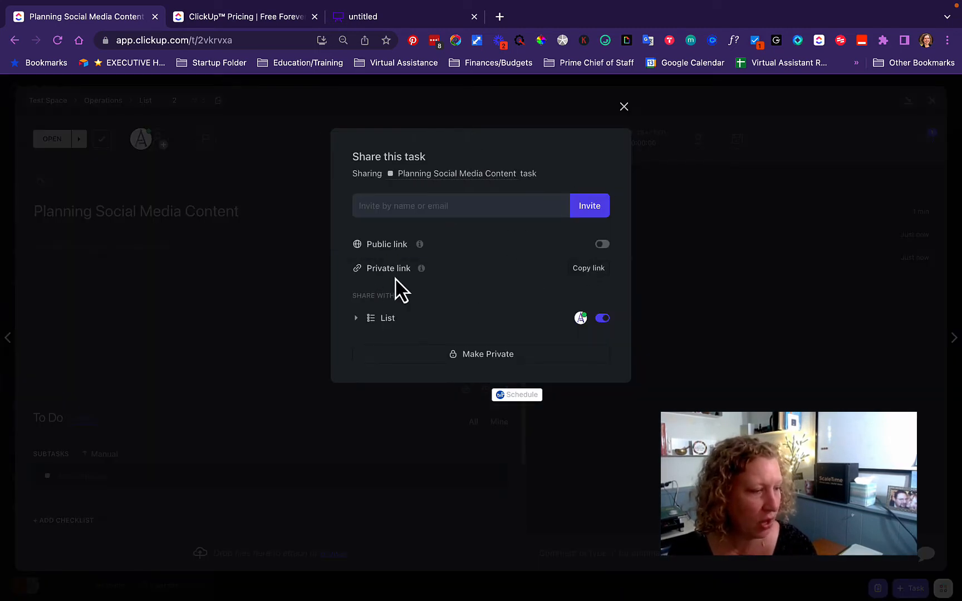
mouse_move(388, 253)
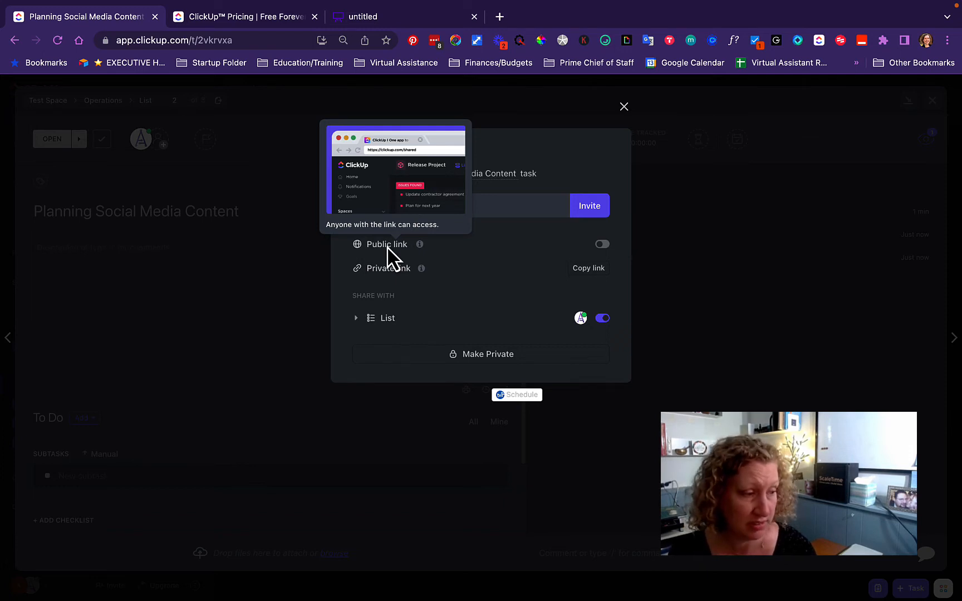
left_click(356, 325)
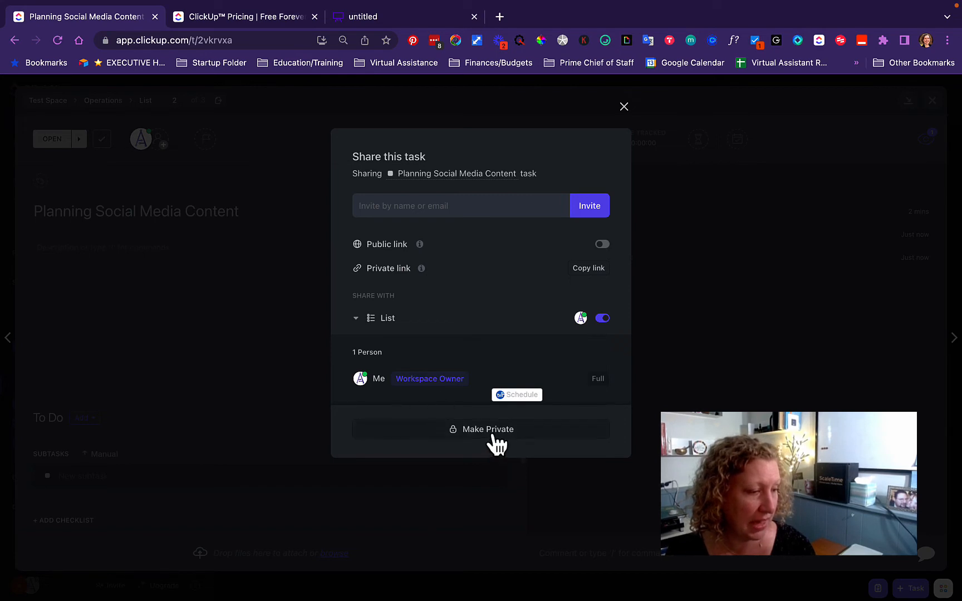
left_click(624, 106)
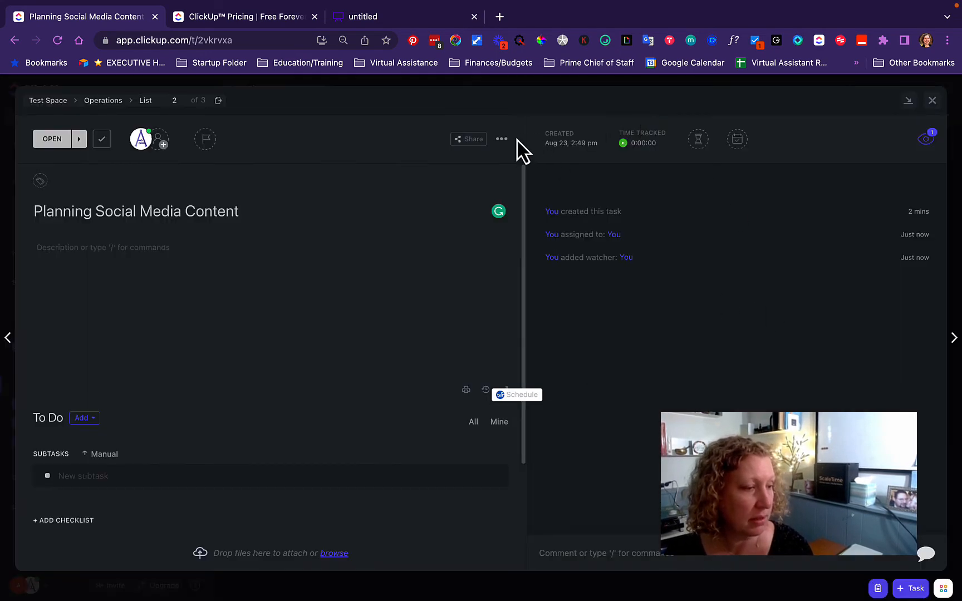
Examine the task's additional actions, including the Add to, Convert to and Duplicate options, without applying any
left_click(502, 139)
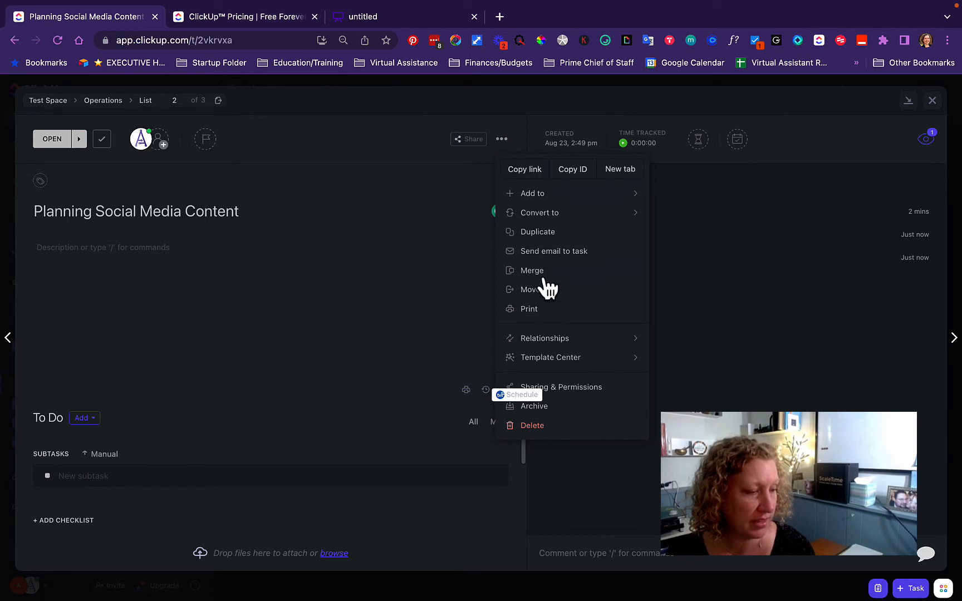
left_click(537, 198)
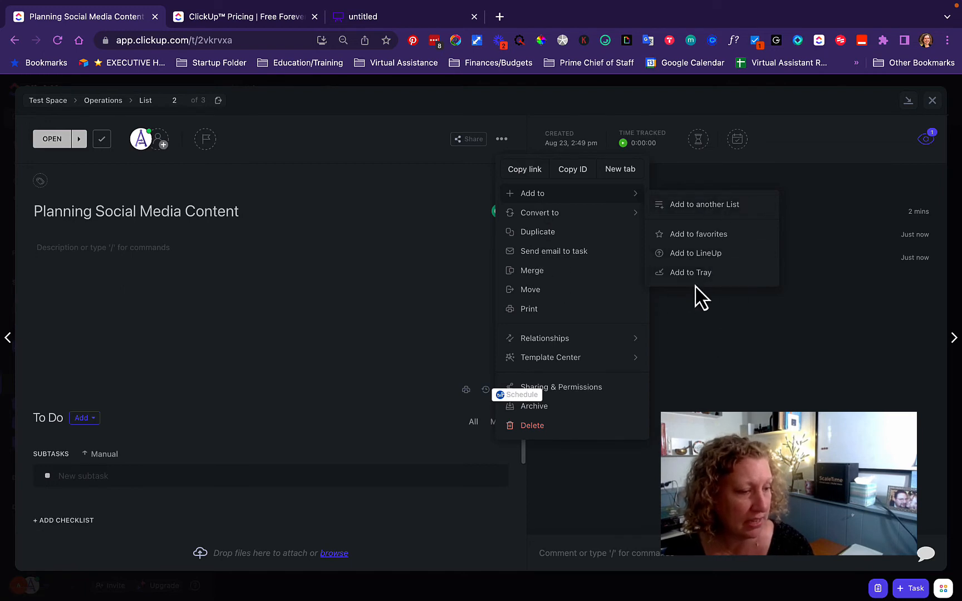
left_click(537, 214)
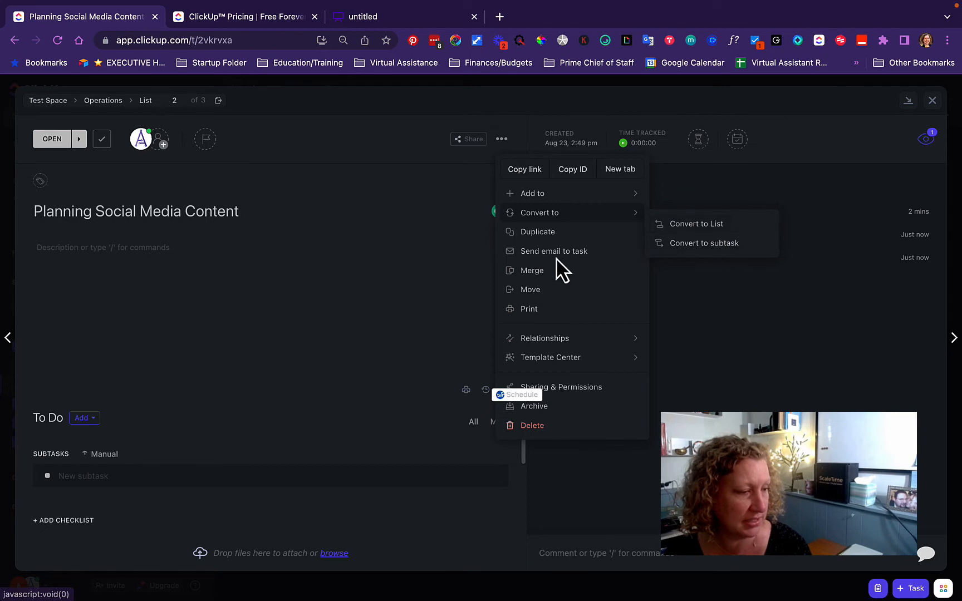
left_click(539, 236)
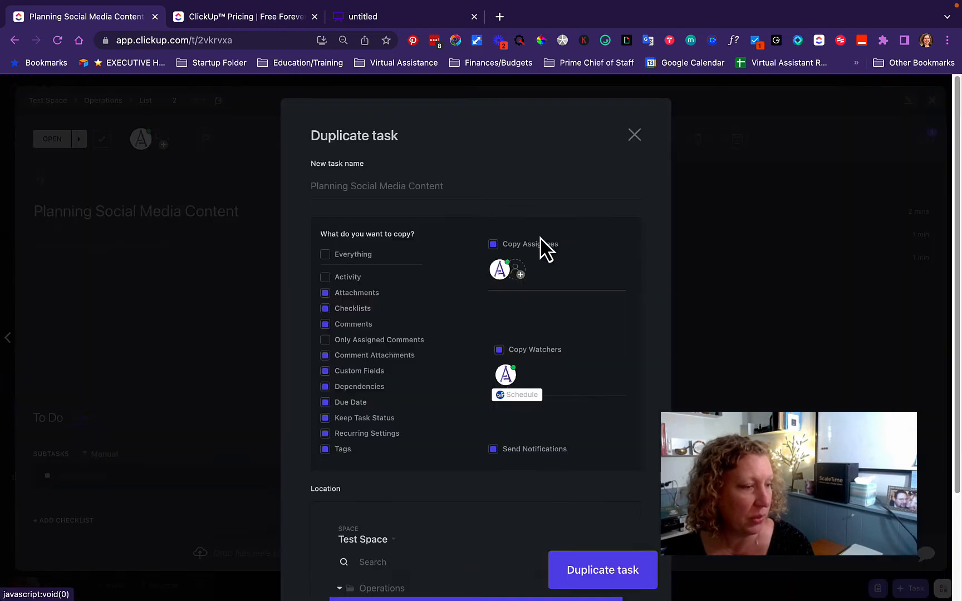
left_click(634, 135)
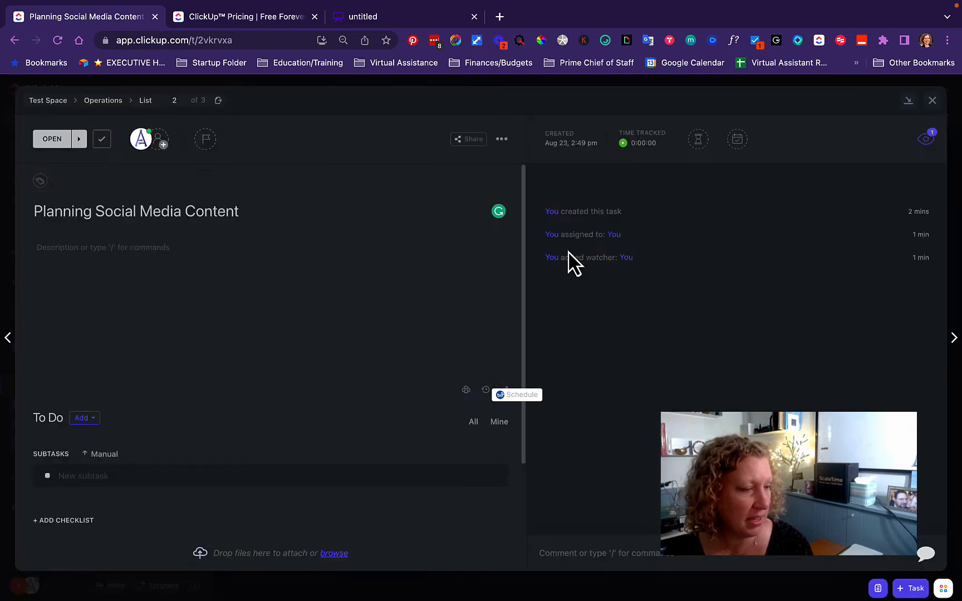
left_click(502, 139)
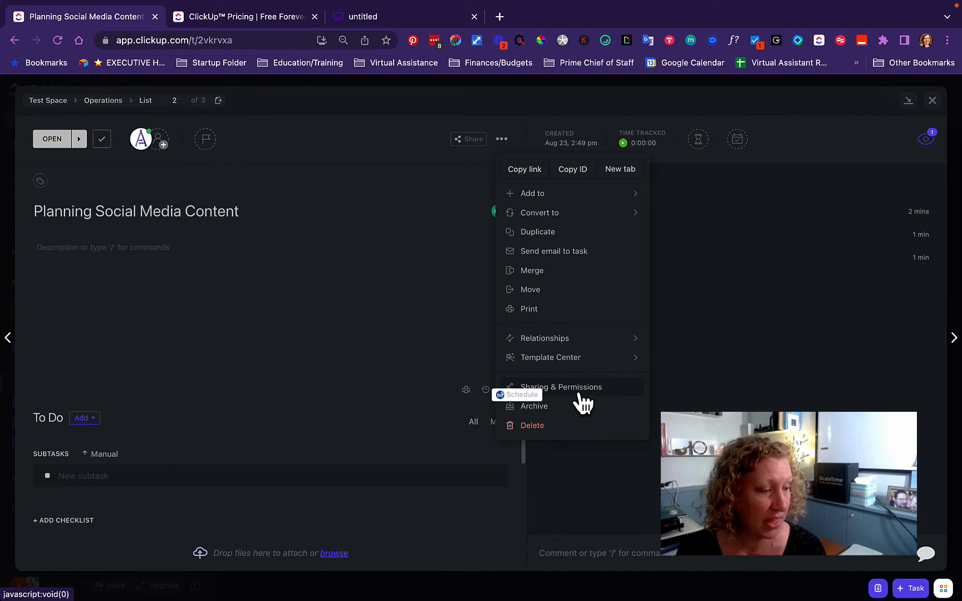
left_click(714, 336)
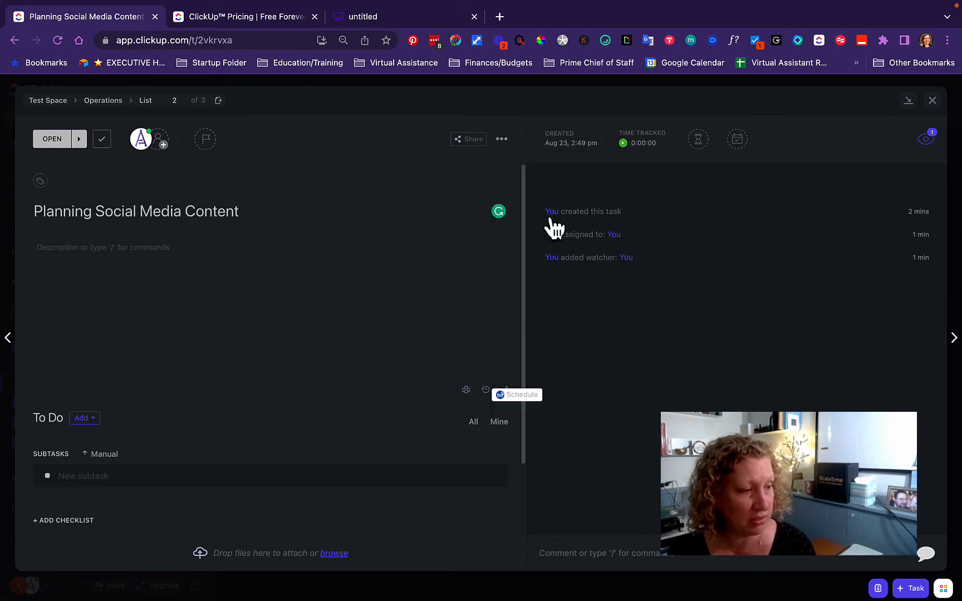
left_click(502, 139)
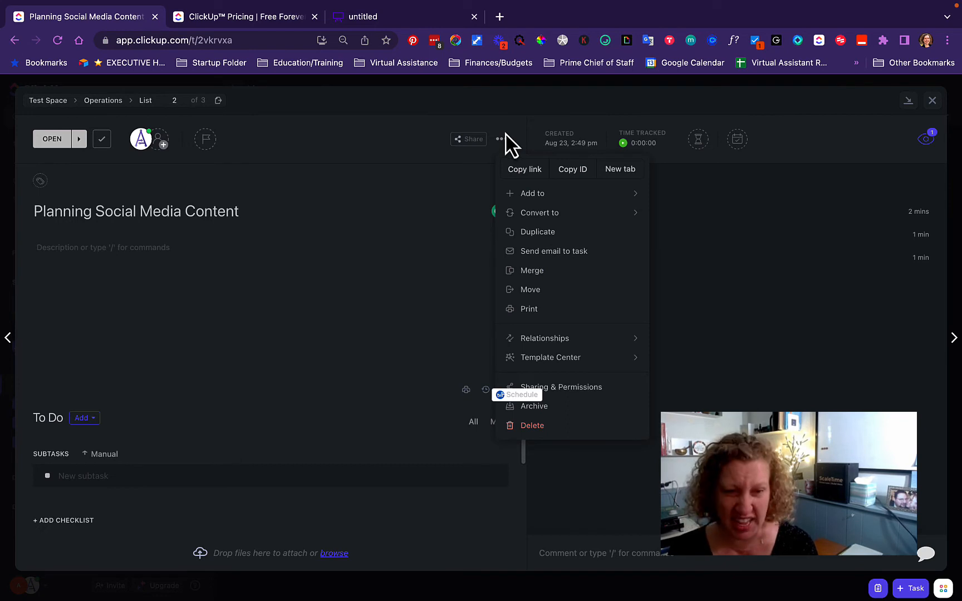
left_click(297, 348)
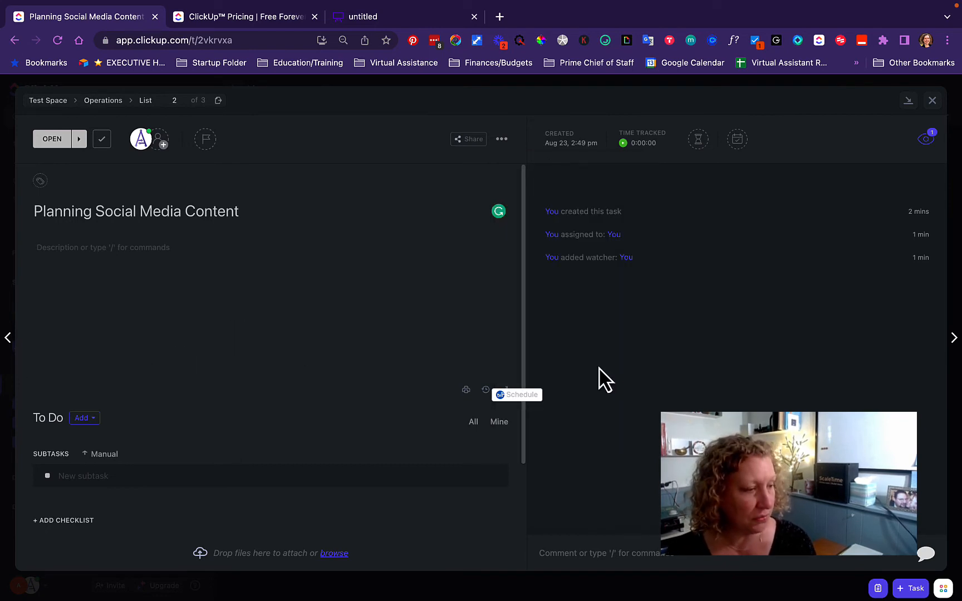
Browse the slash commands available in the task description, from popular blocks to editing styles
left_click(242, 294)
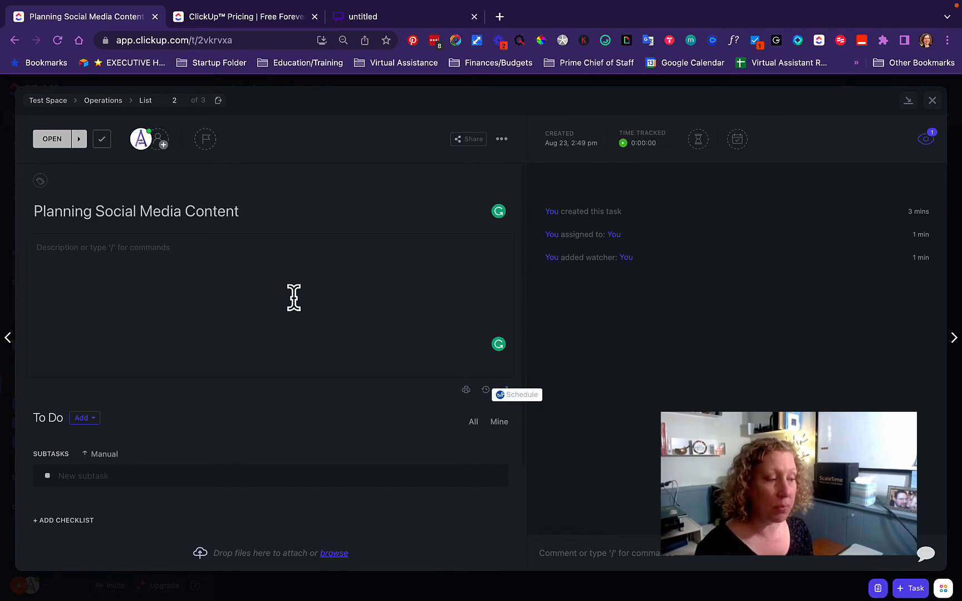
type("/")
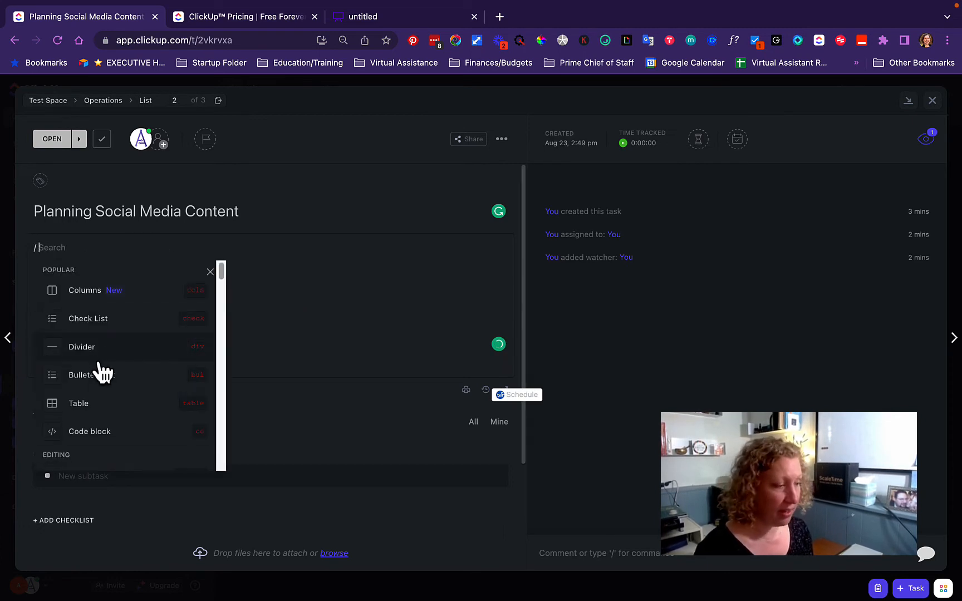
scroll(97, 371, "down", 10)
scroll(99, 374, "up", 10)
scroll(98, 393, "down", 5)
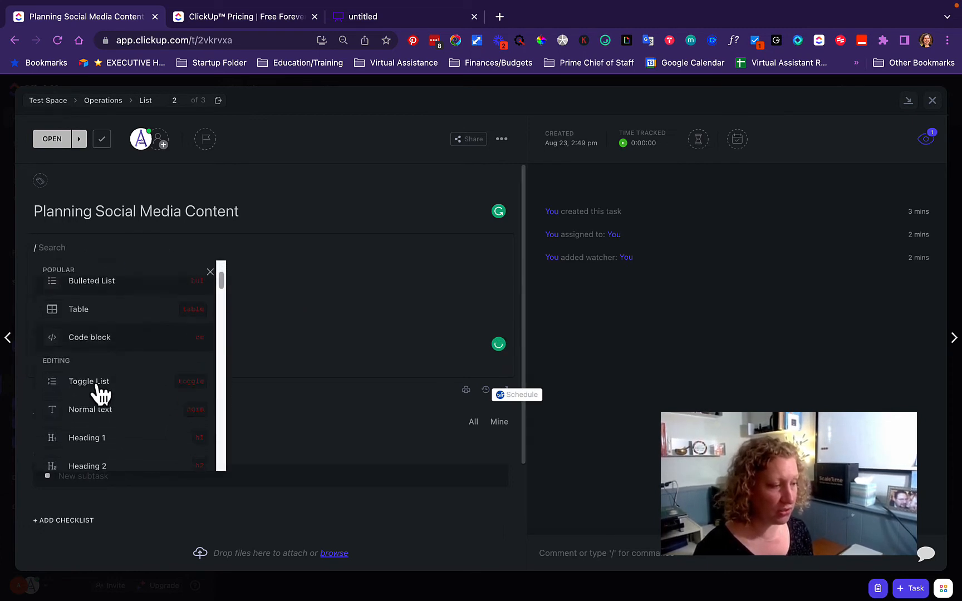
left_click(390, 273)
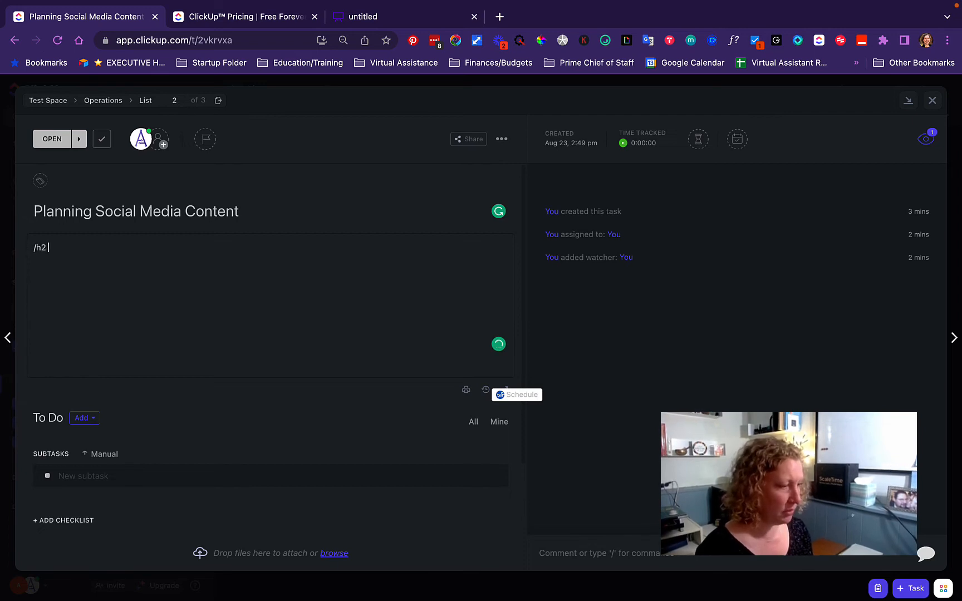
key("Return")
key("BackSpace")
key("BackSpace")
key("BackSpace")
key("BackSpace")
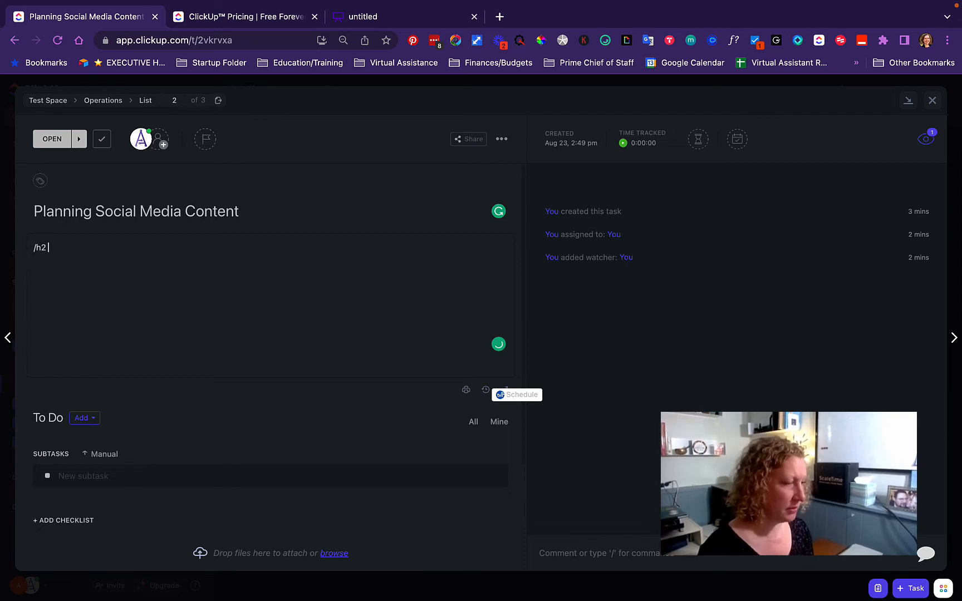
Add the Heading 2 line "Planning Social Media for the following month" to the task description
type("/h2")
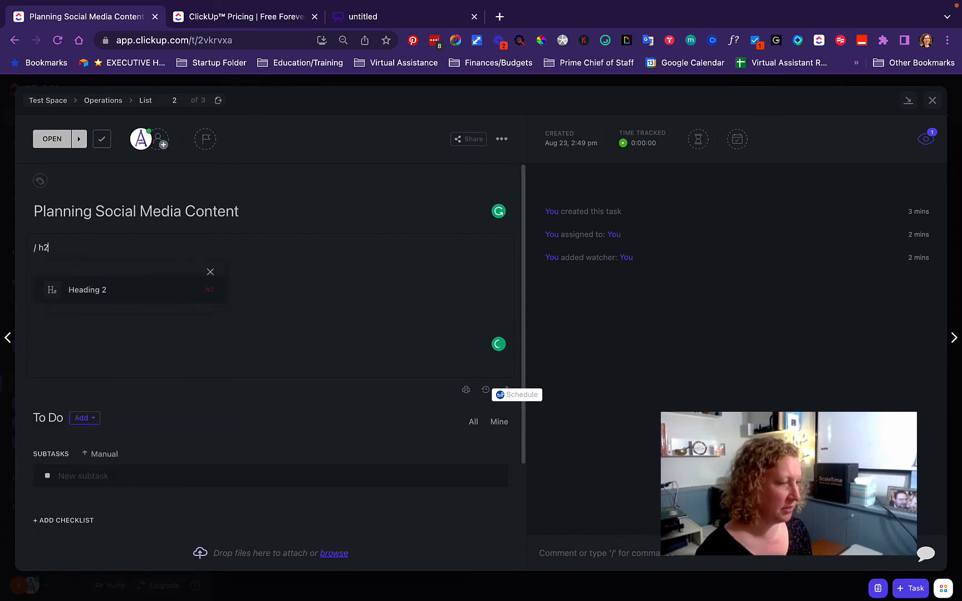
key("Return")
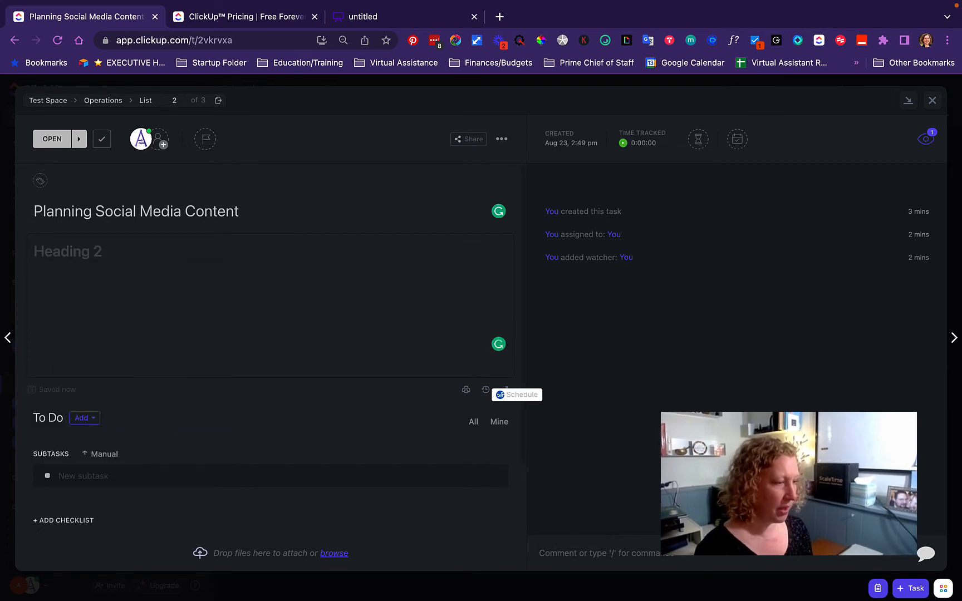
type("Pl")
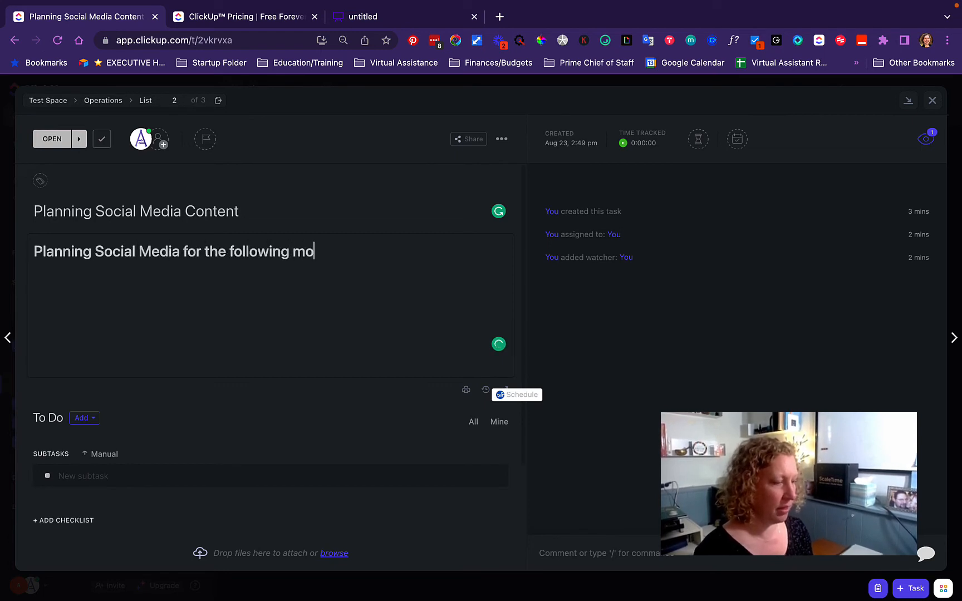
key("Return")
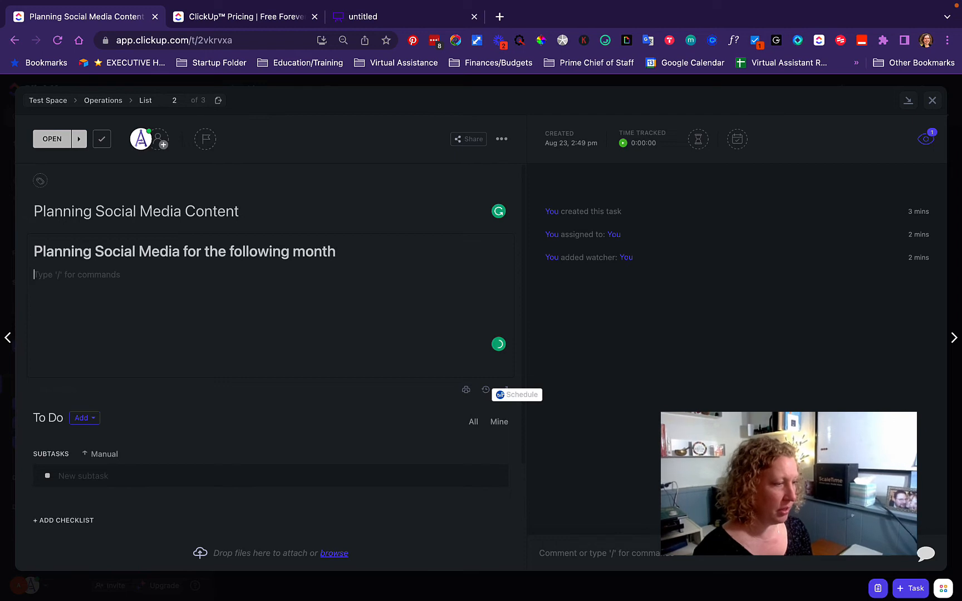
Add a check list below the heading with the items Facebook, LinkedIn, Instagram and YouTube, plus an empty item at the end
type("/ check")
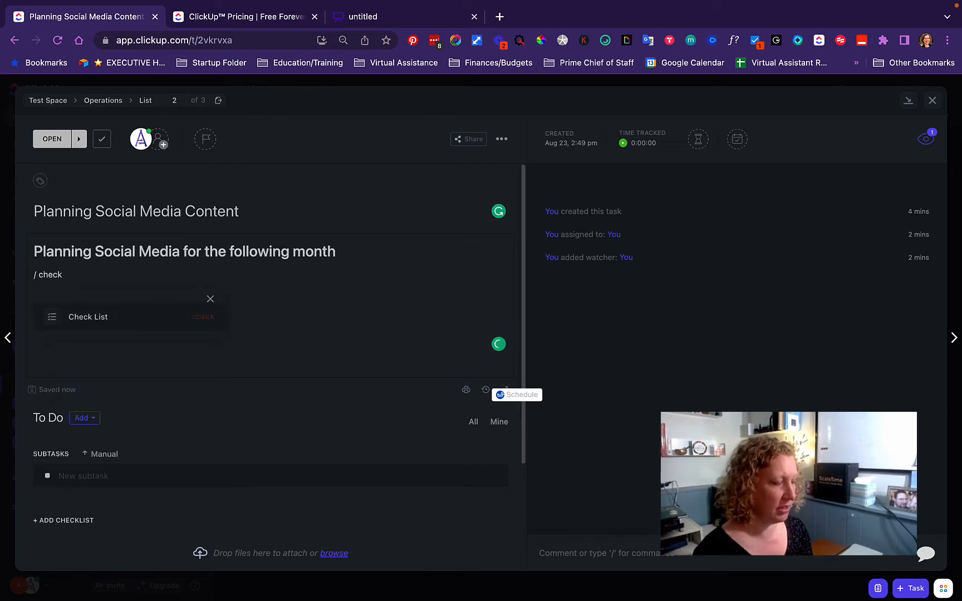
key("Return")
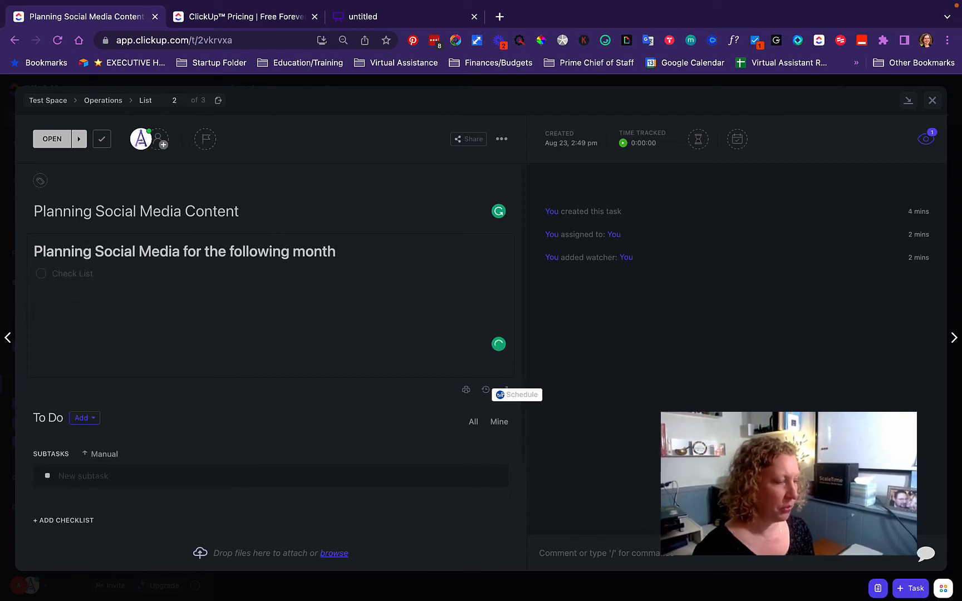
type("Facebook")
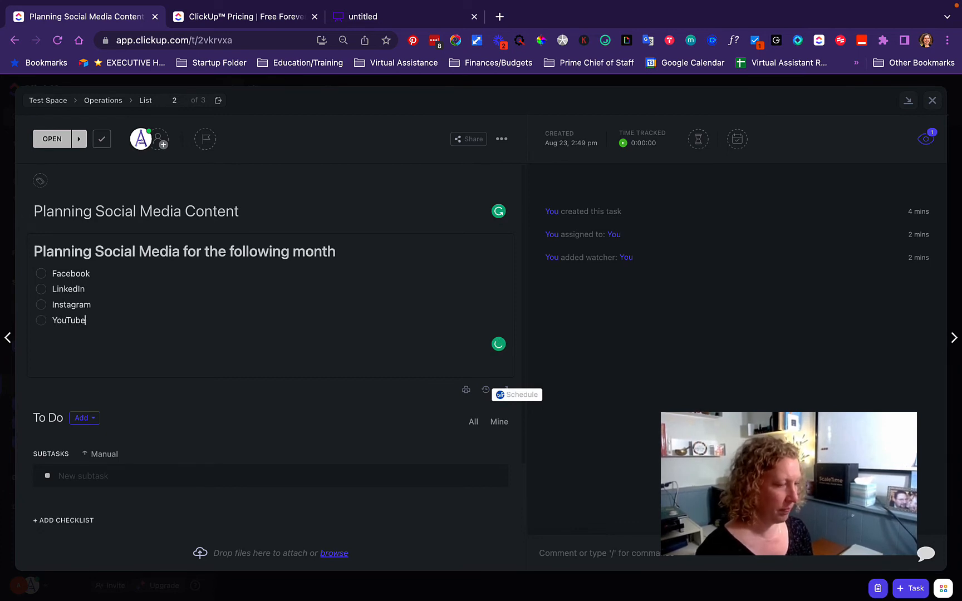
key("Return")
key("Return")
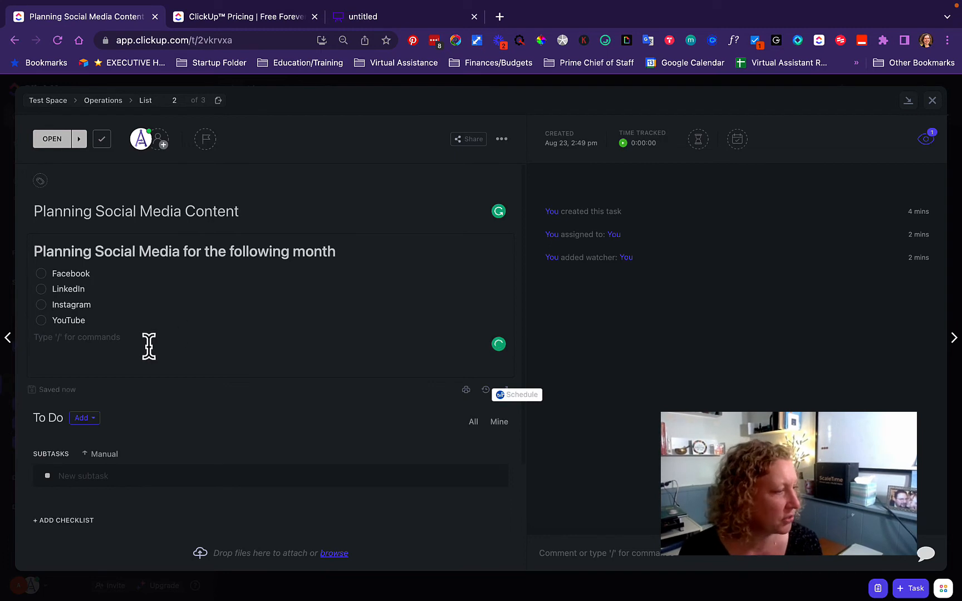
left_click(135, 328)
key("Return")
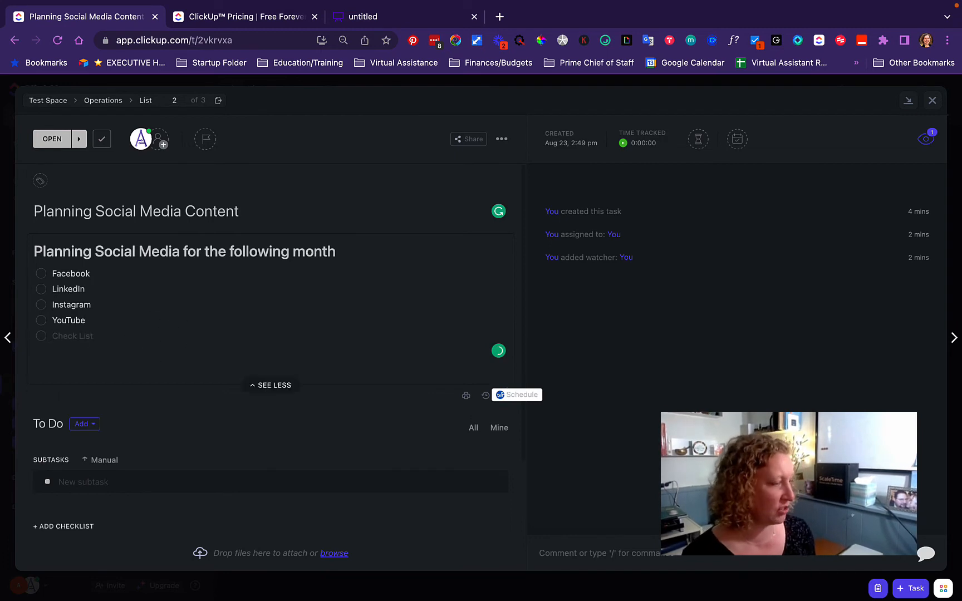
Add the Heading 3 line "Instructions and guidelines" below the check list in the task description
key("Return")
type("/h3")
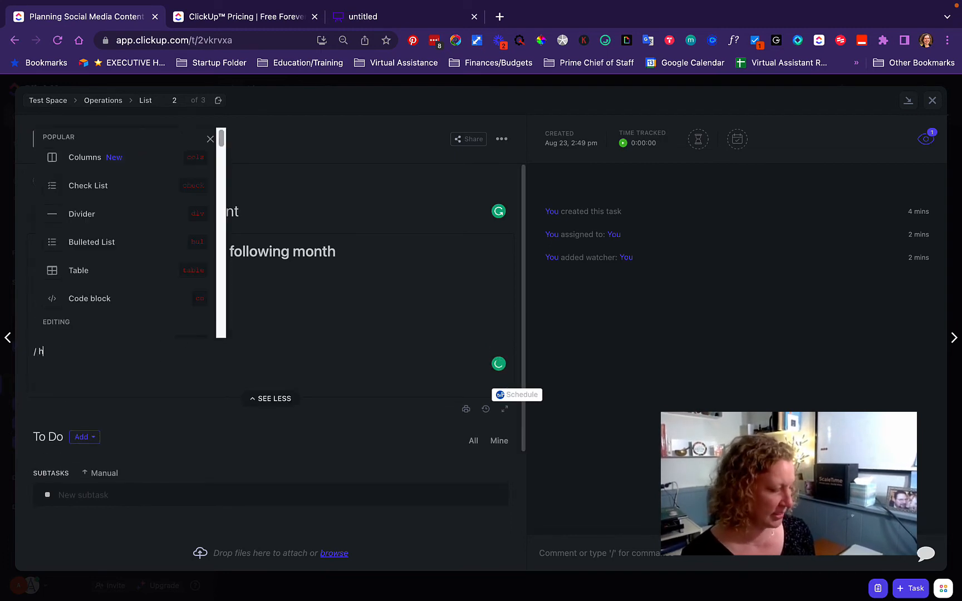
key("Return")
type("Instructions and guidlin")
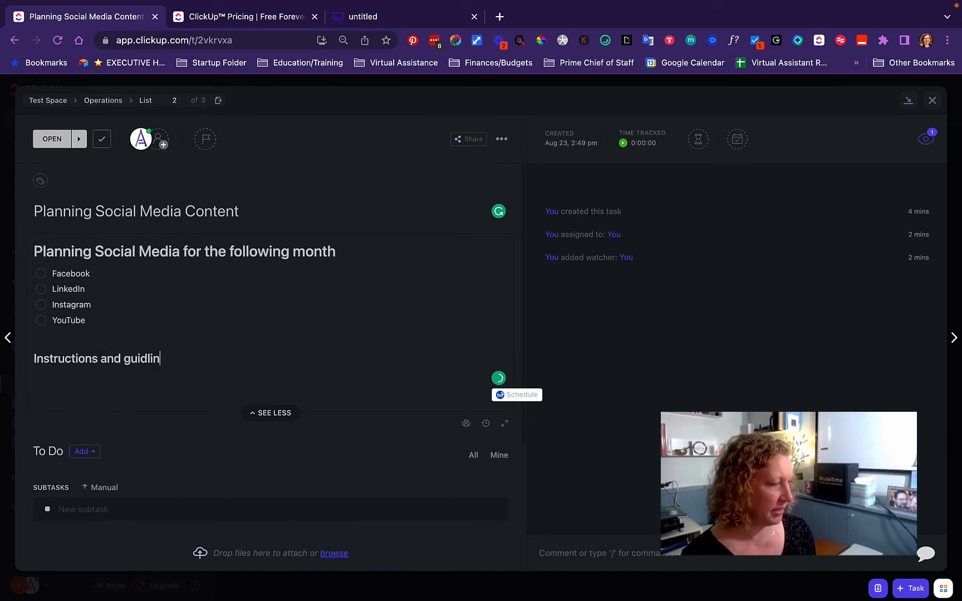
key("BackSpace")
key("BackSpace")
key("BackSpace")
type("elines")
key("Return")
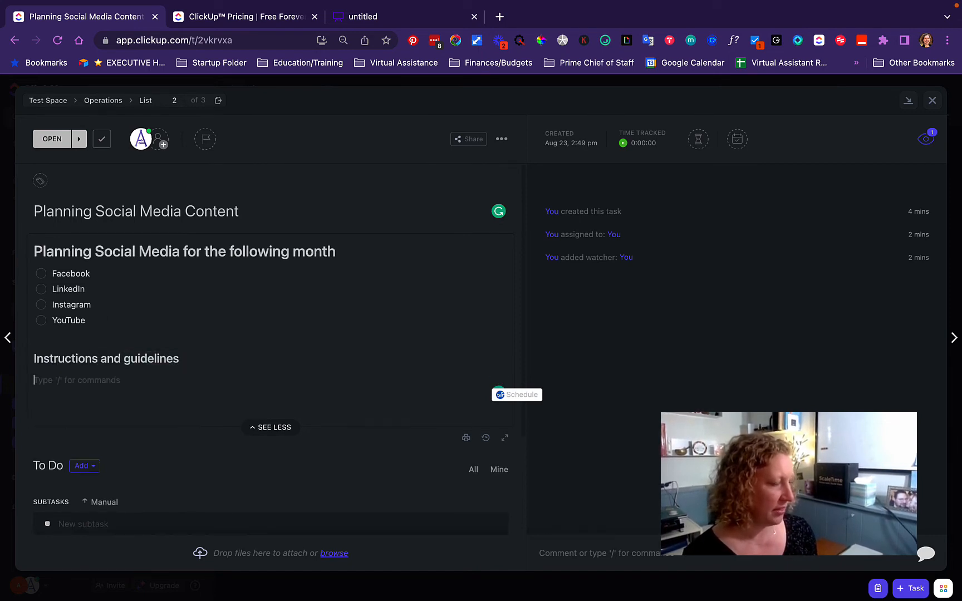
Enter 1, 2 and 3 on separate lines under the Instructions and guidelines heading, followed by a blank line
type("1")
key("Return")
type("2")
key("Return")
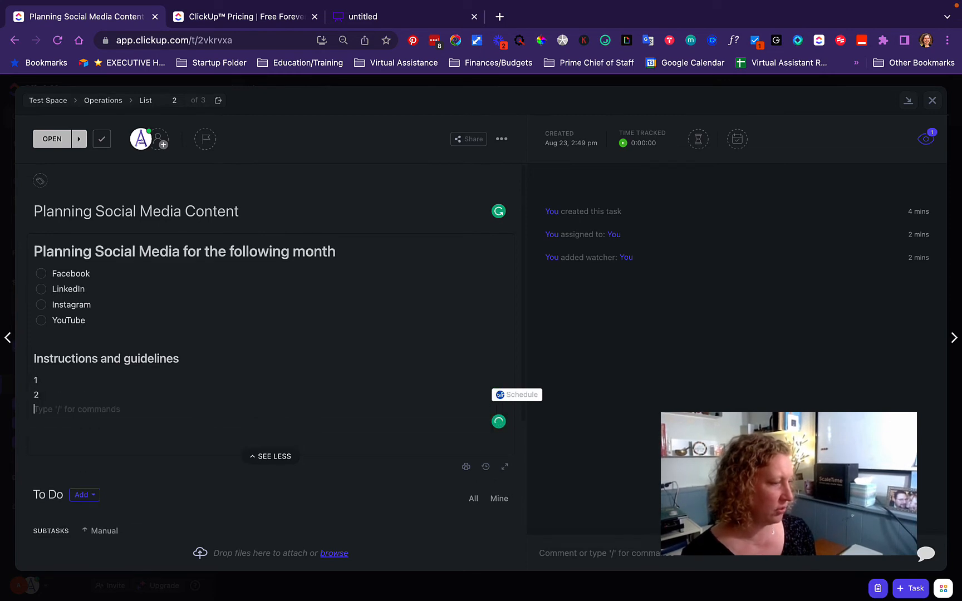
type("3")
key("Return")
key("Return")
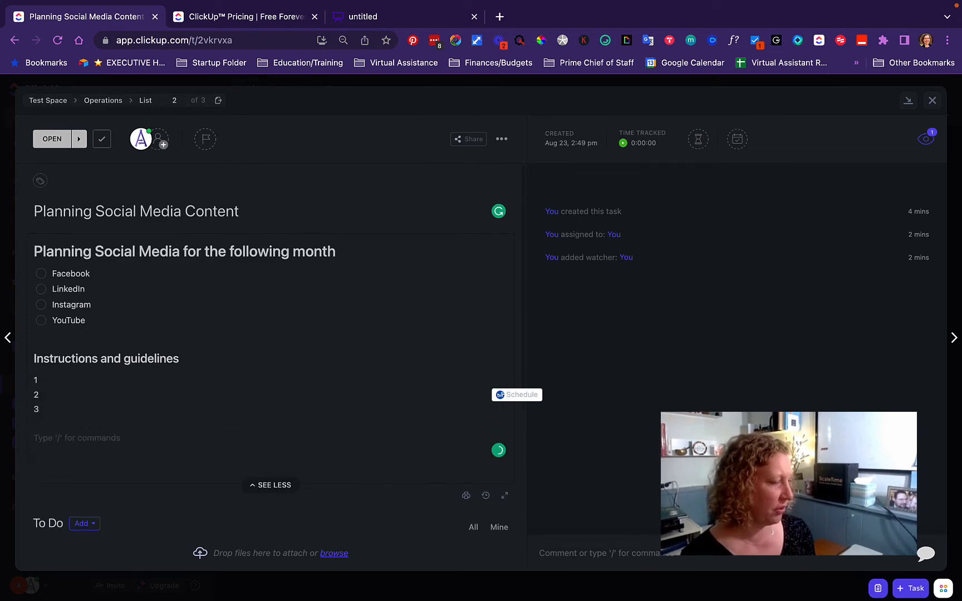
type("I")
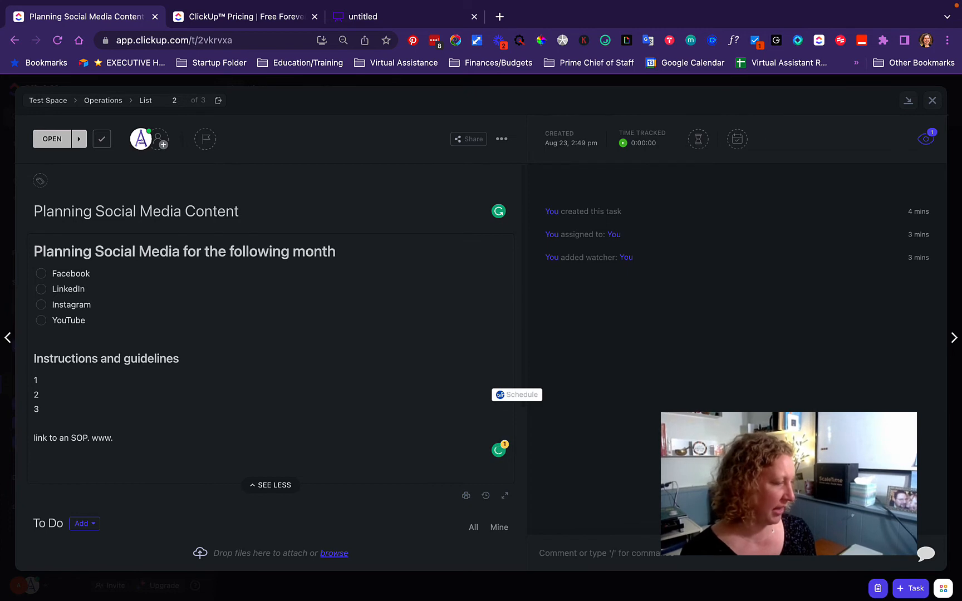
type("om")
key("Return")
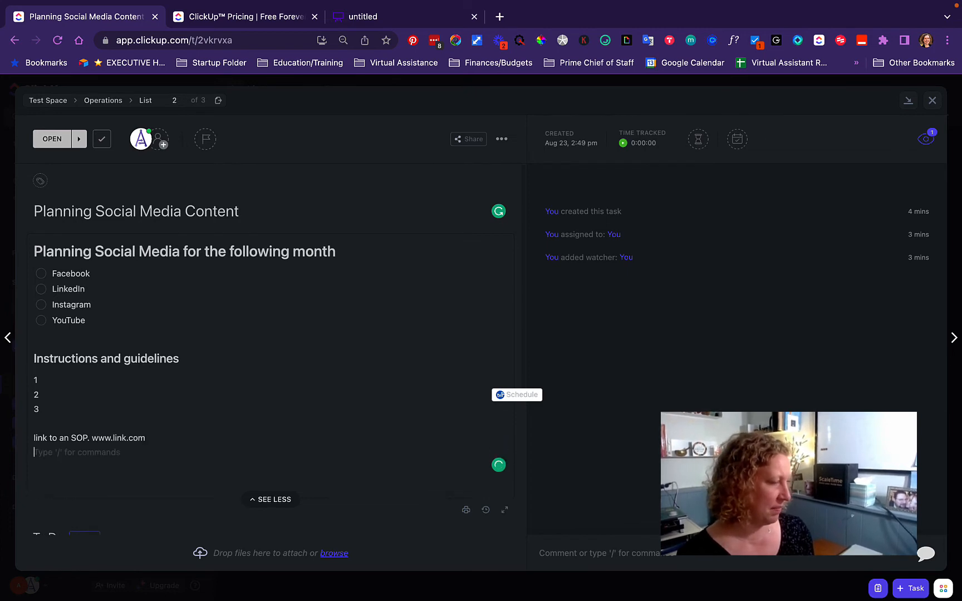
key("BackSpace")
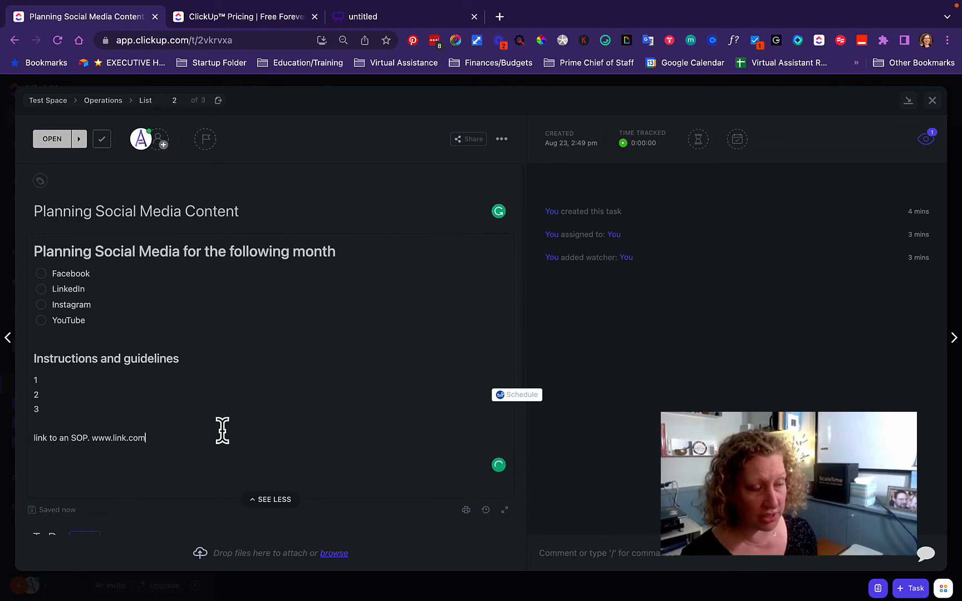
Collapse the long task description and start a new subtask entry under To Do
scroll(221, 429, "down", 1)
scroll(209, 379, "down", 3)
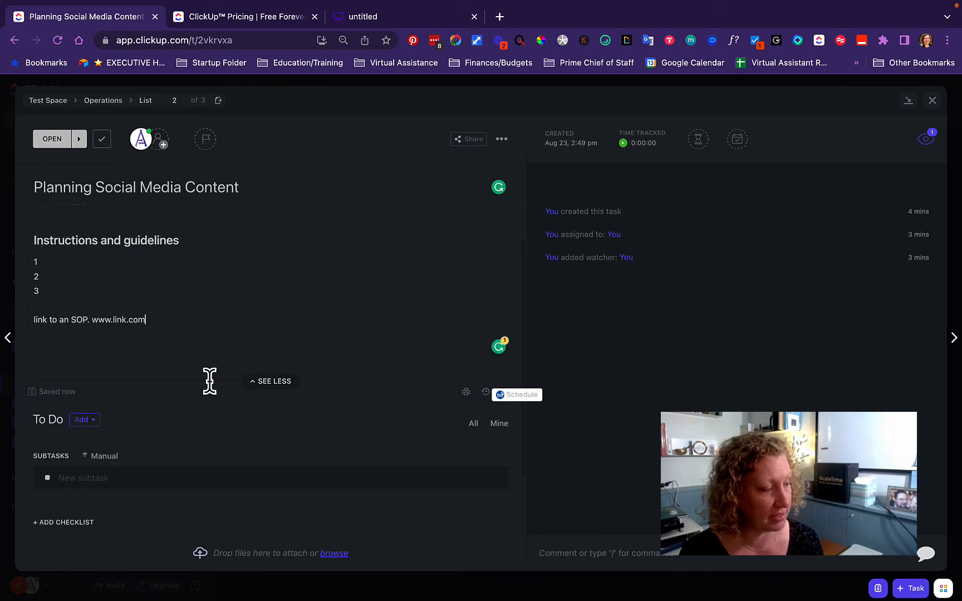
scroll(266, 318, "down", 3)
scroll(265, 310, "up", 6)
scroll(262, 312, "down", 3)
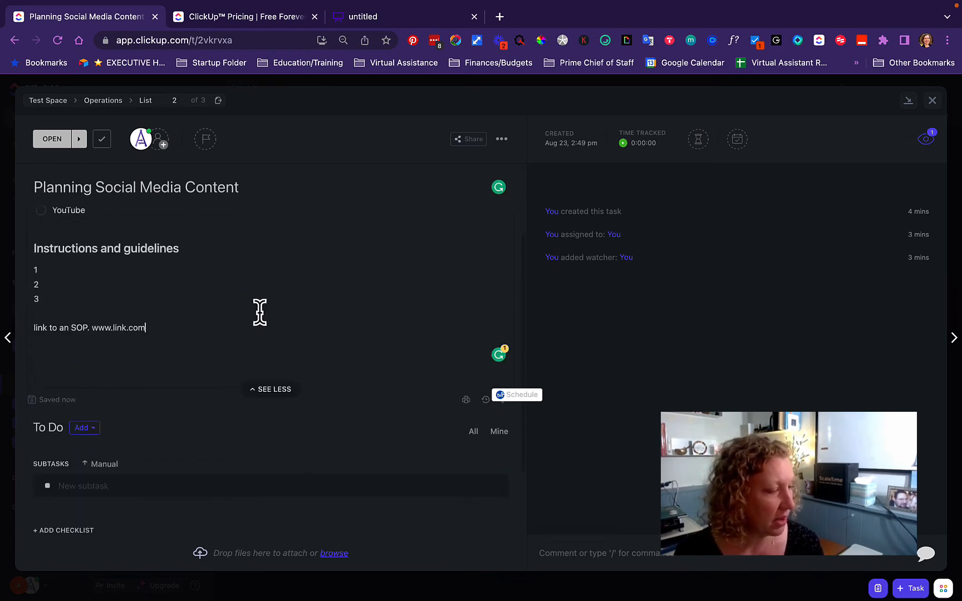
left_click(268, 391)
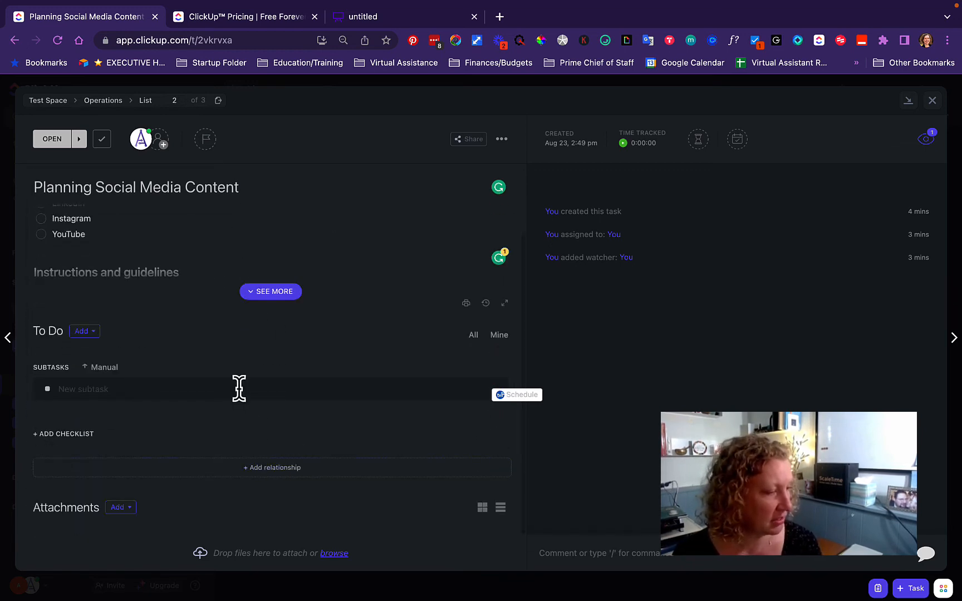
scroll(217, 395, "up", 1)
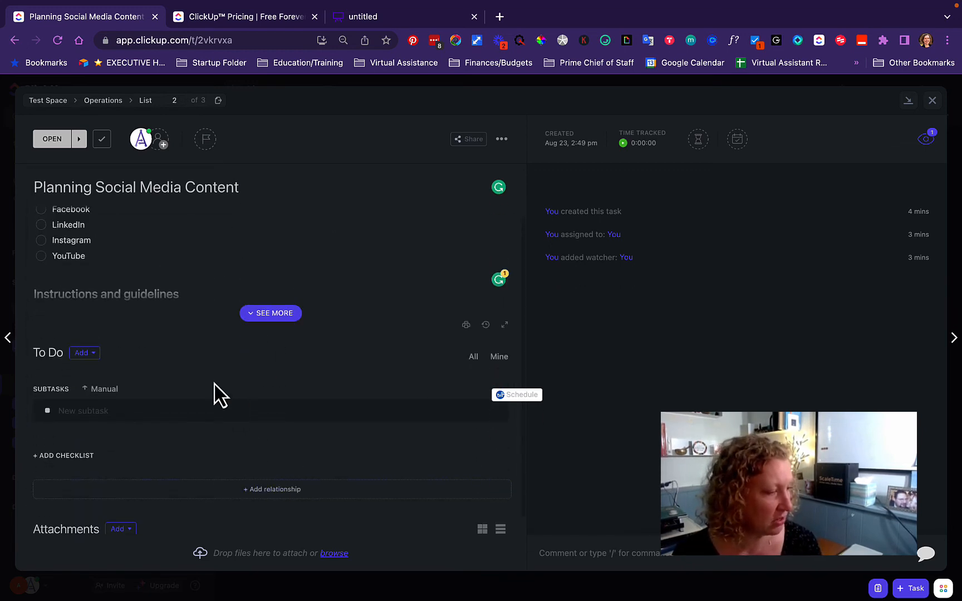
left_click(74, 411)
scroll(151, 402, "down", 1)
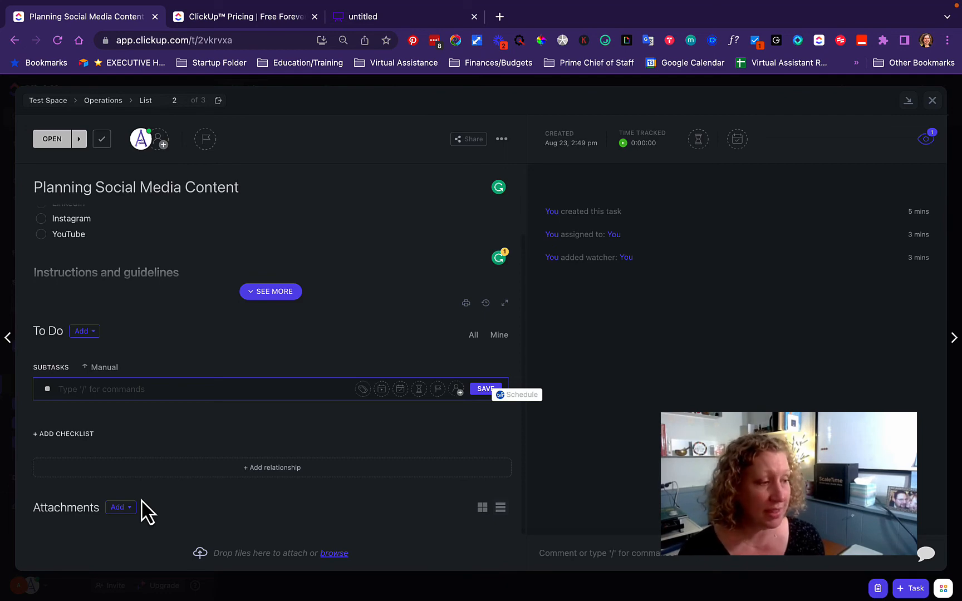
Switch to the Whimsical hierarchy diagram to review the subtasks and checklist under Task 1, and return to the ClickUp task
left_click(407, 22)
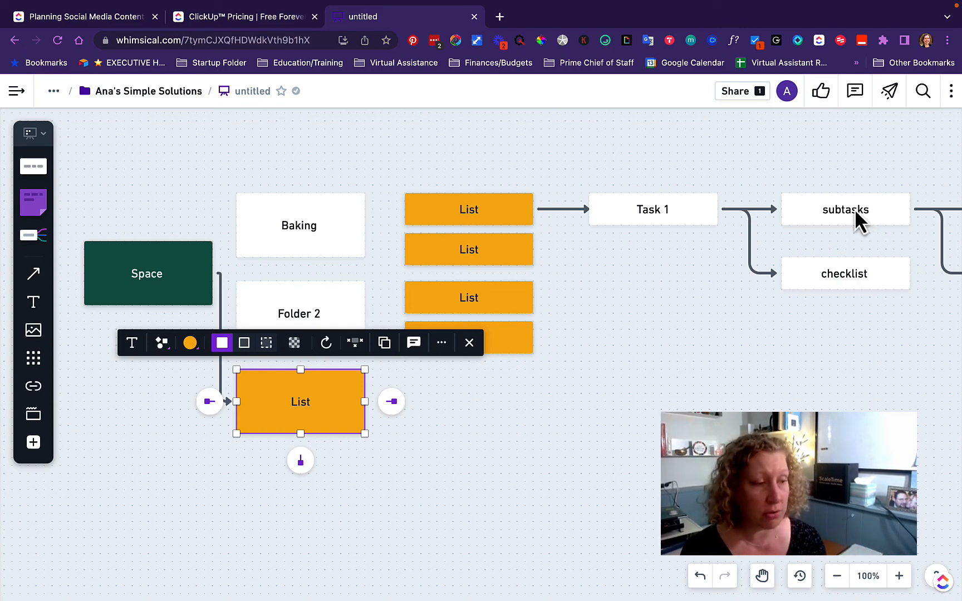
left_click(249, 20)
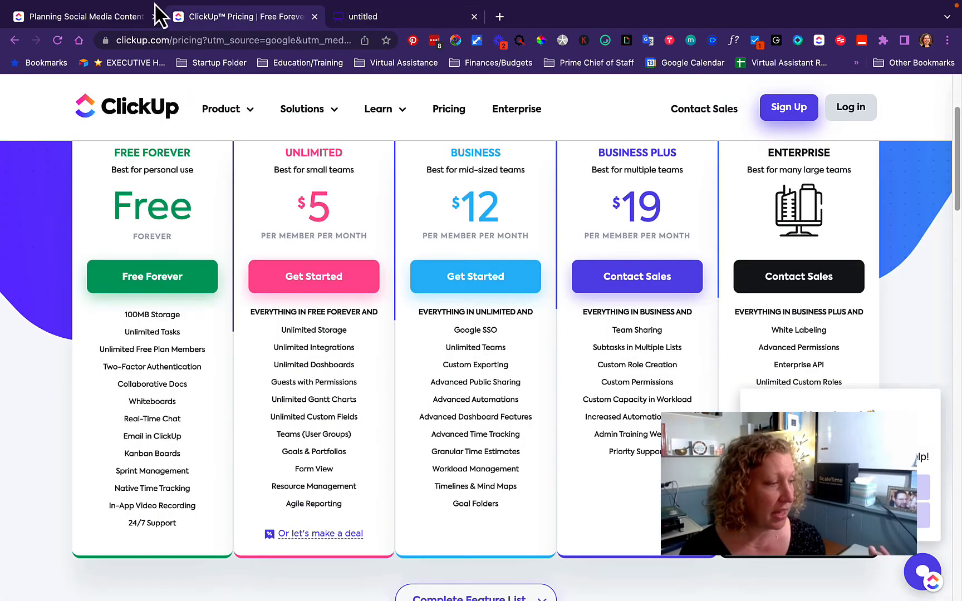
left_click(86, 17)
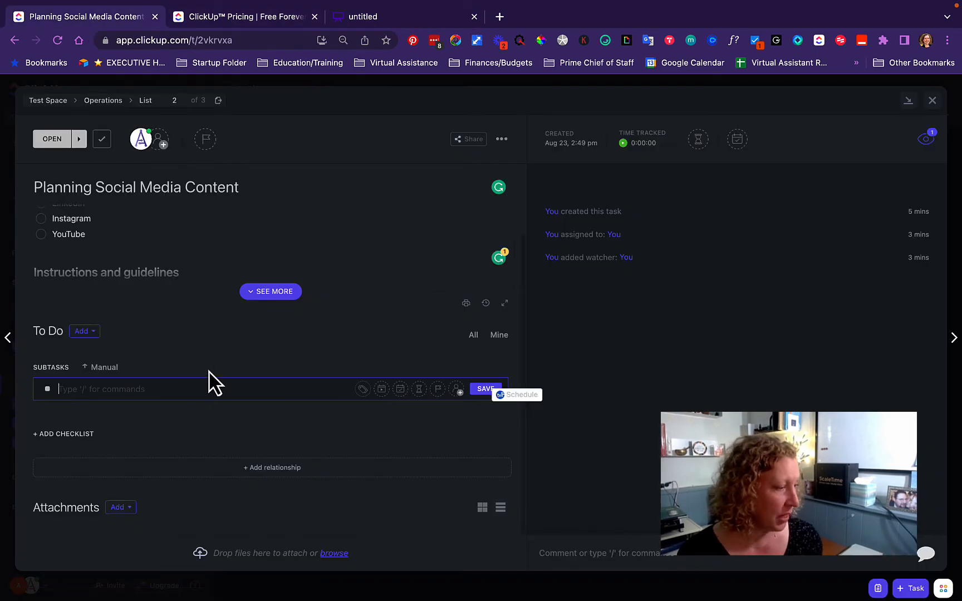
Add the subtask "Write Social Media Content for Facebook" to the task
type("Write")
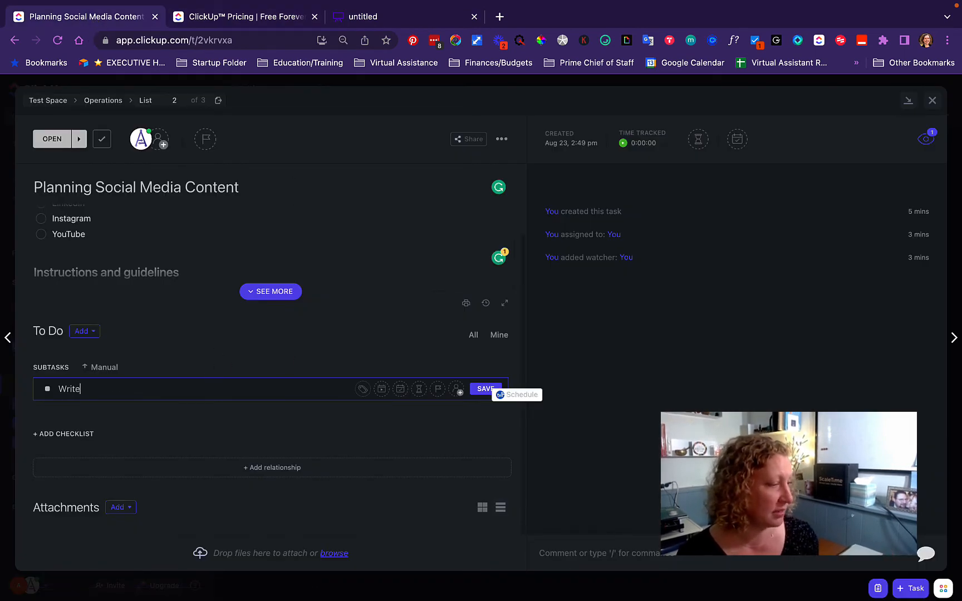
type(" Social Media Cone")
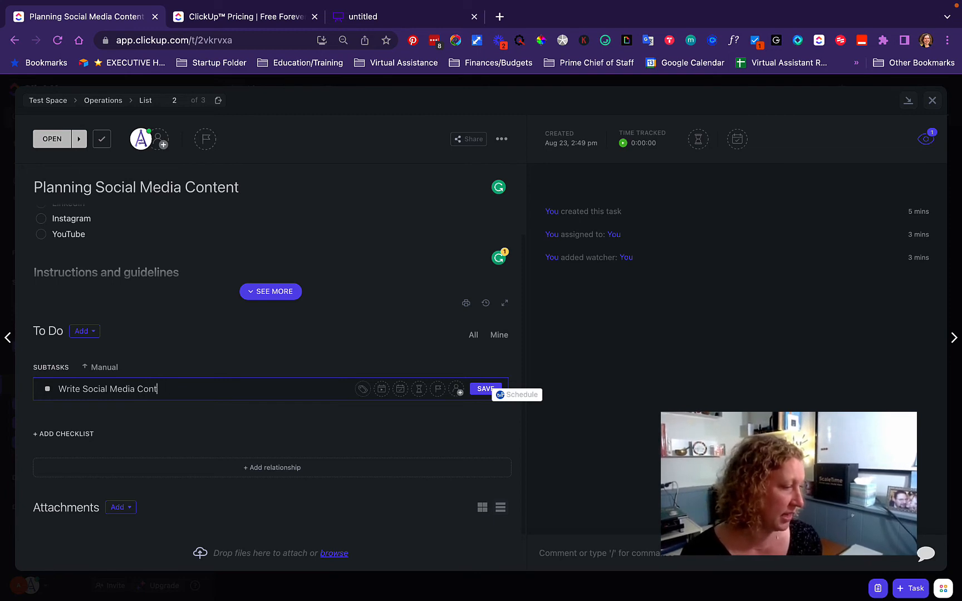
type("ent for Facebook")
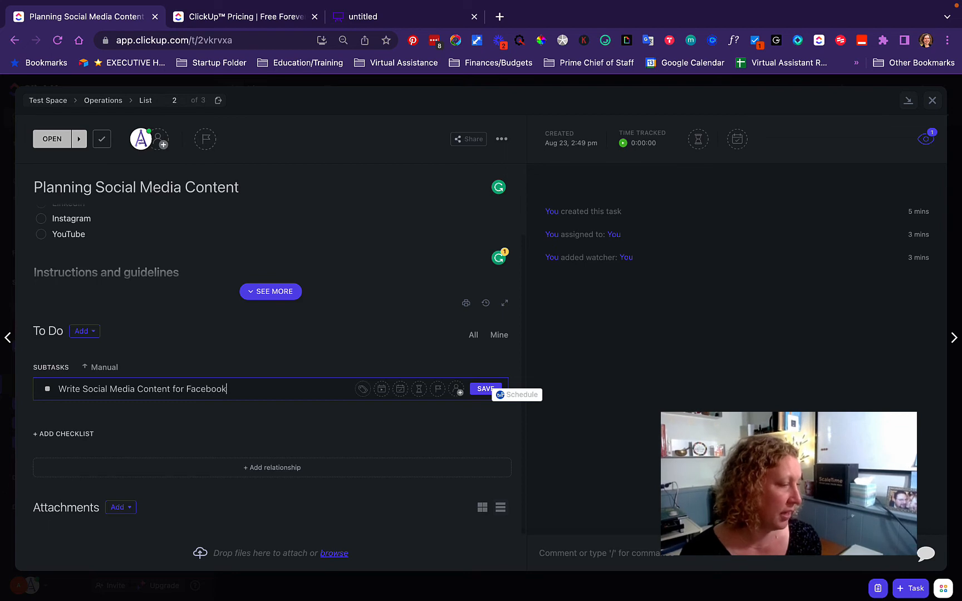
key("Return")
Add a second subtask named "Recuitilize the FB content and reformat for instagram"
type("Recuiti")
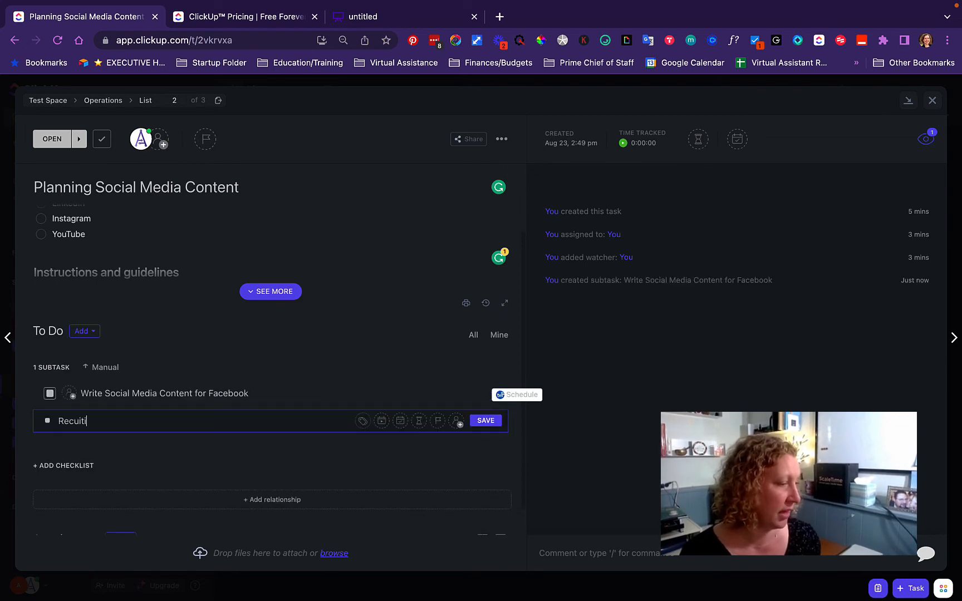
type("lize the con")
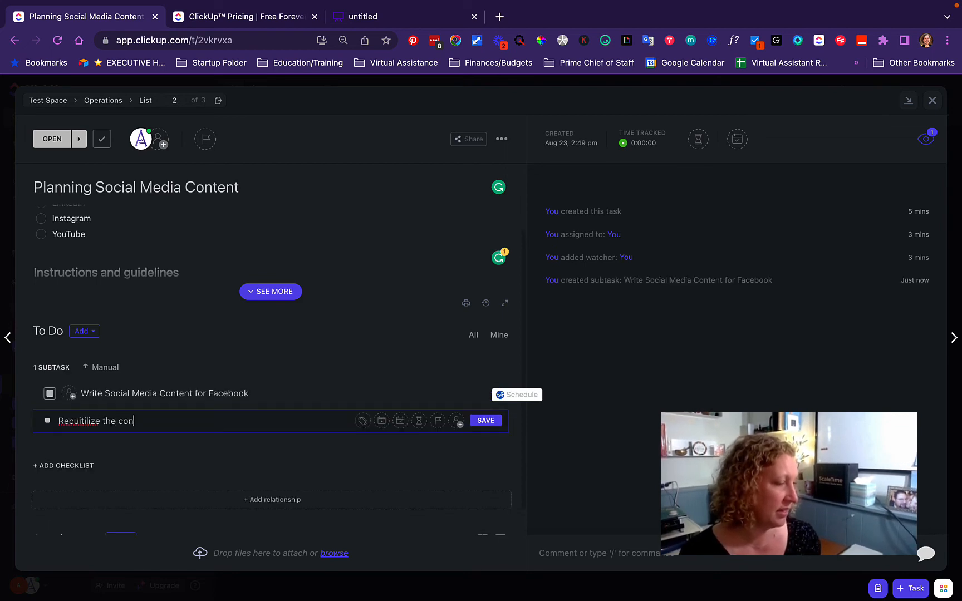
key("BackSpace")
key("BackSpace")
key("BackSpace")
type("e ")
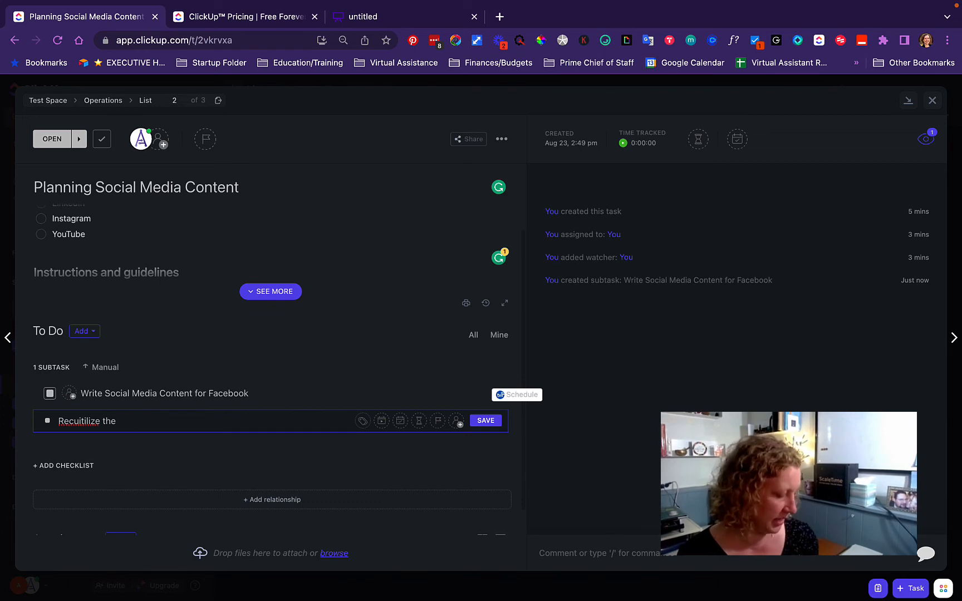
type("FB content and r")
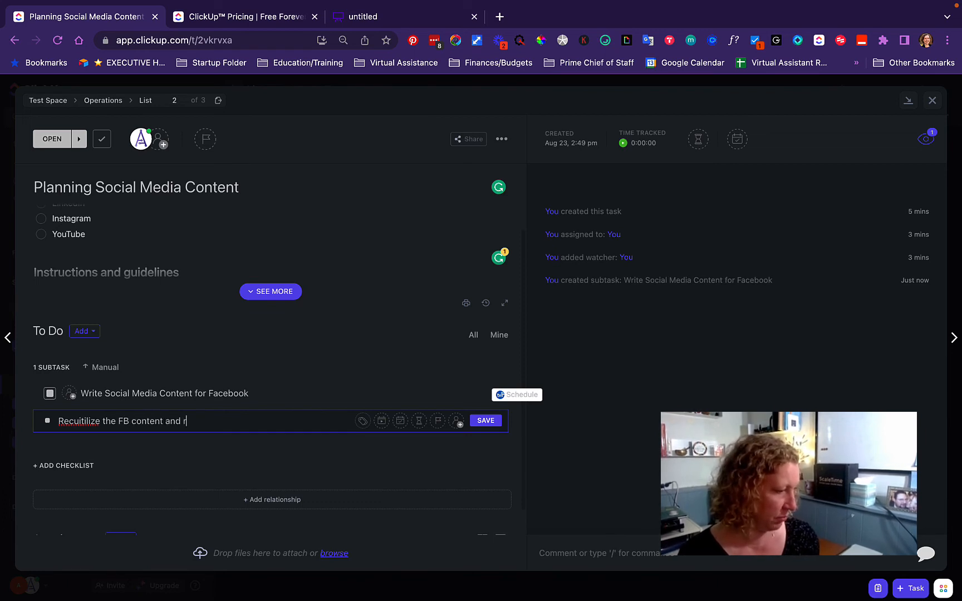
type("eformat for ins")
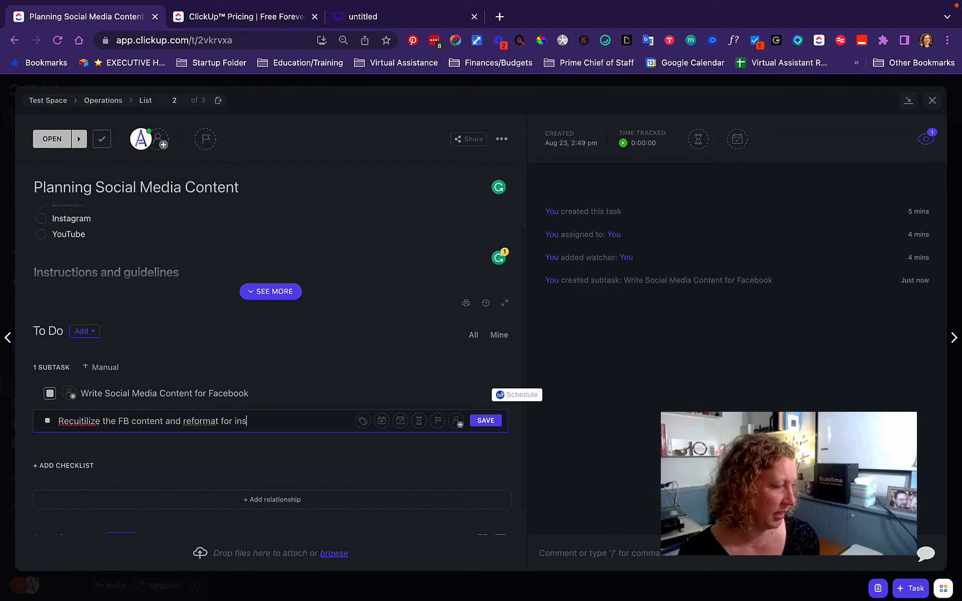
type("tagram")
key("Return")
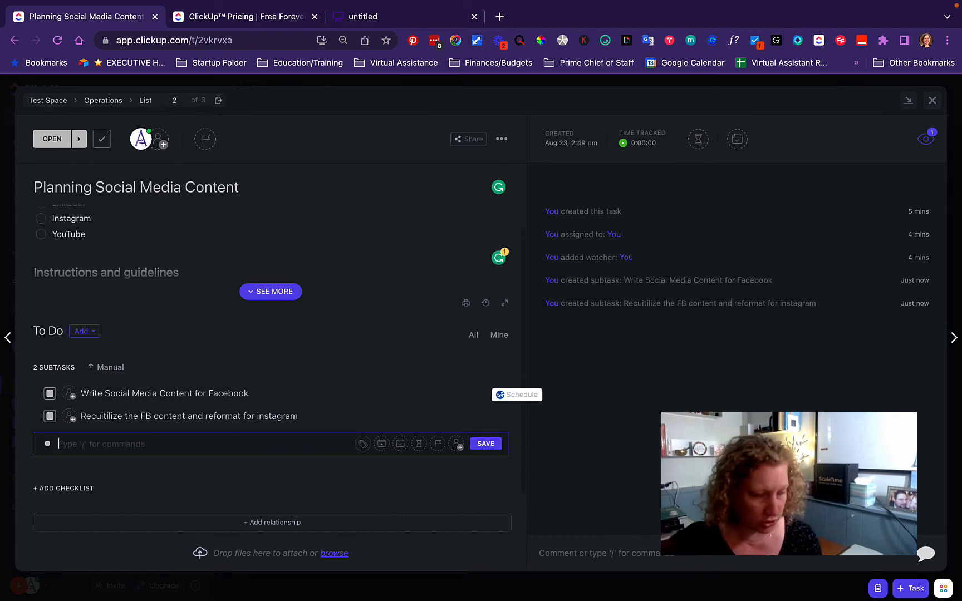
Add a checklist to the task with the first item "Social media is schedduled"
scroll(223, 433, "down", 1)
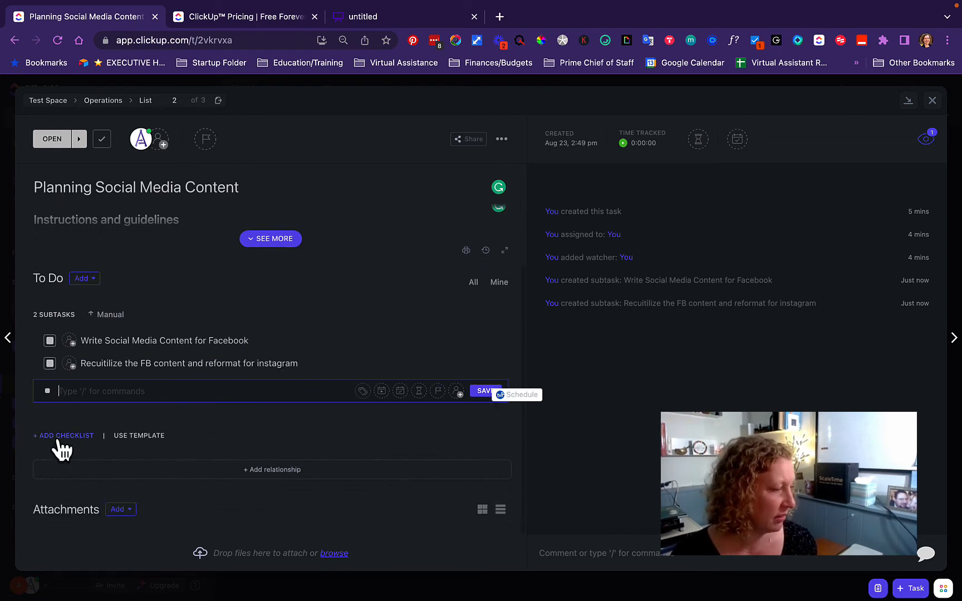
left_click(61, 436)
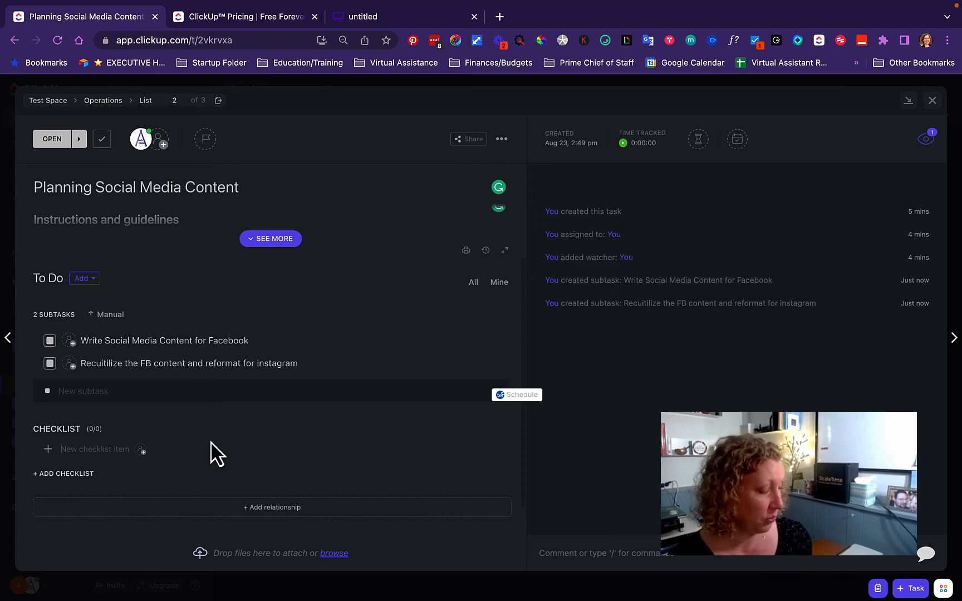
type("Social me")
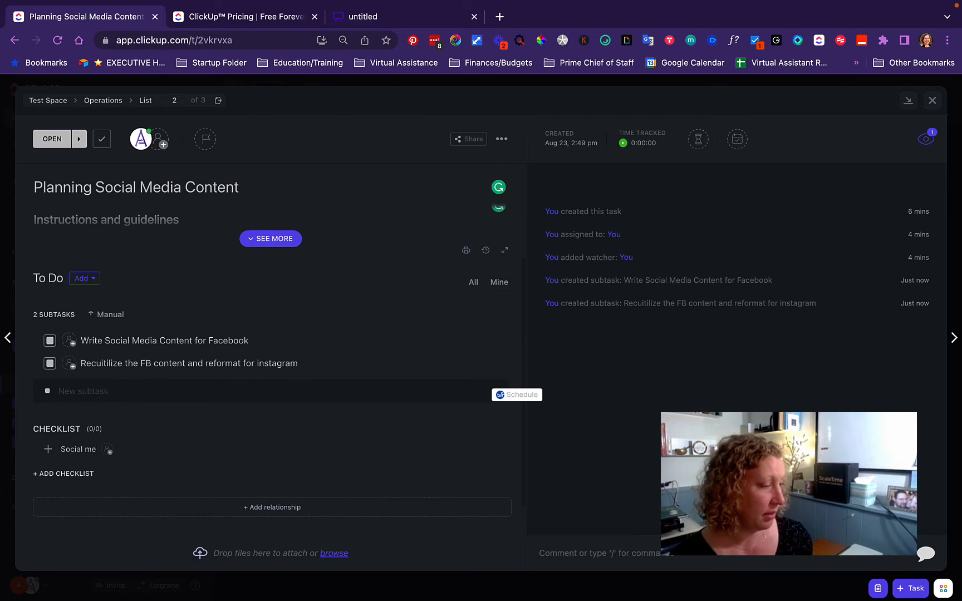
type("dia is schedd")
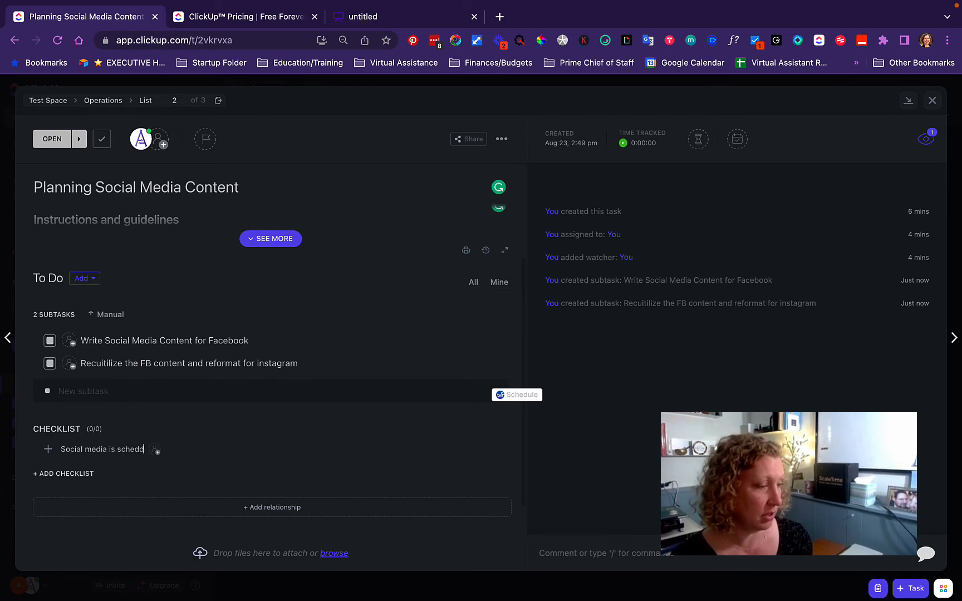
type("uled")
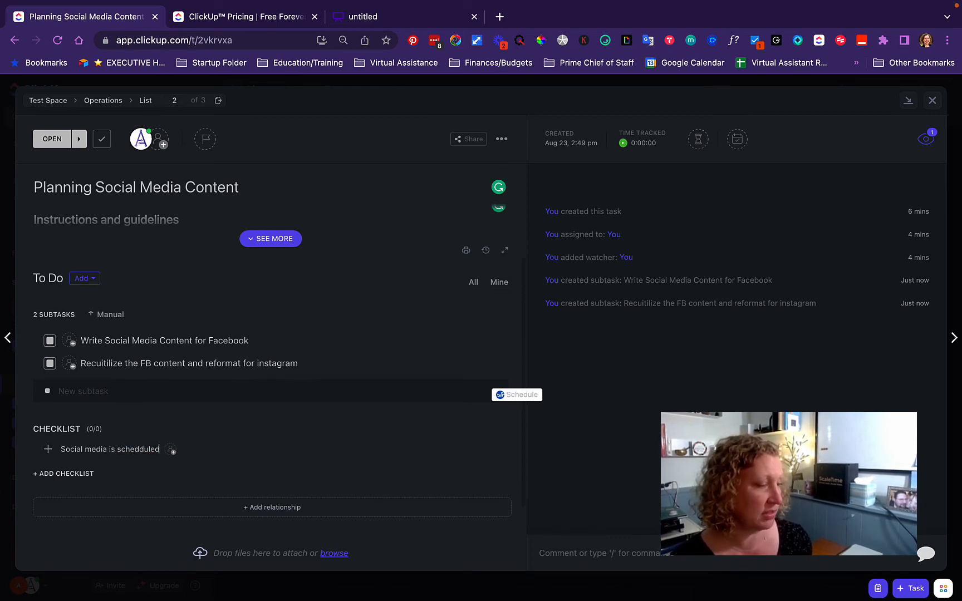
key("Return")
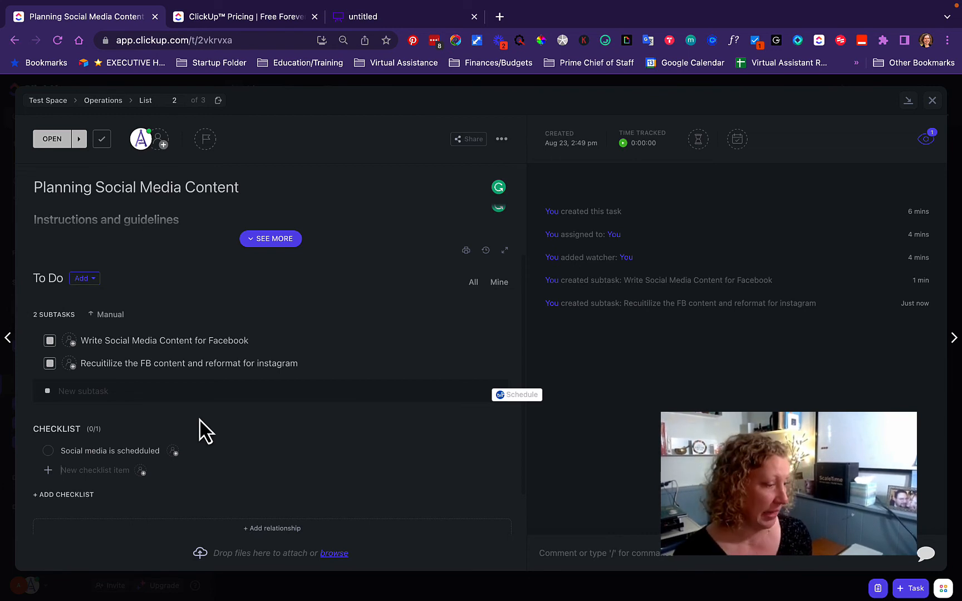
Add the items "Images procured" and "updated in Airtable" to the task's checklist
type("Images procure")
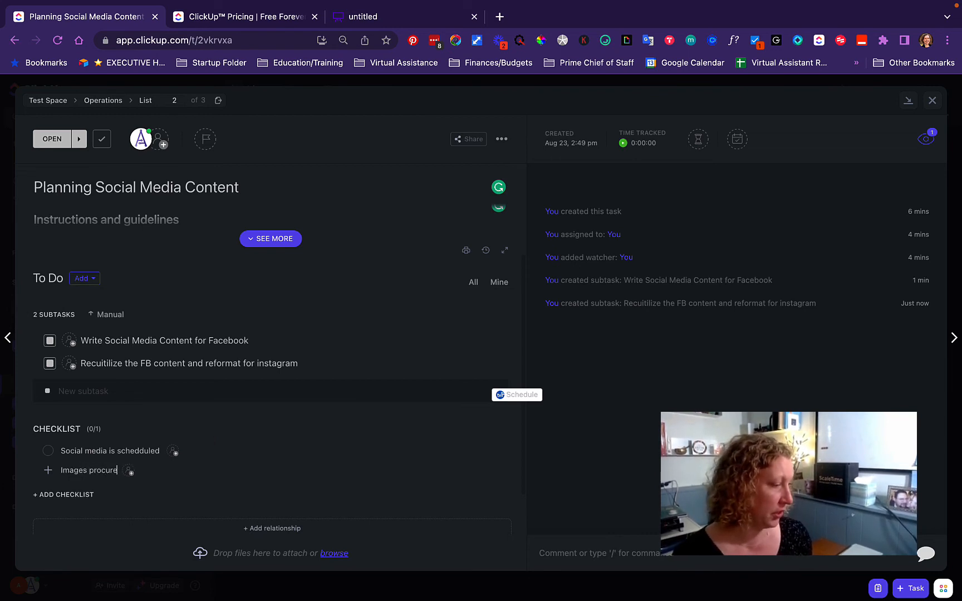
type("d")
key("Return")
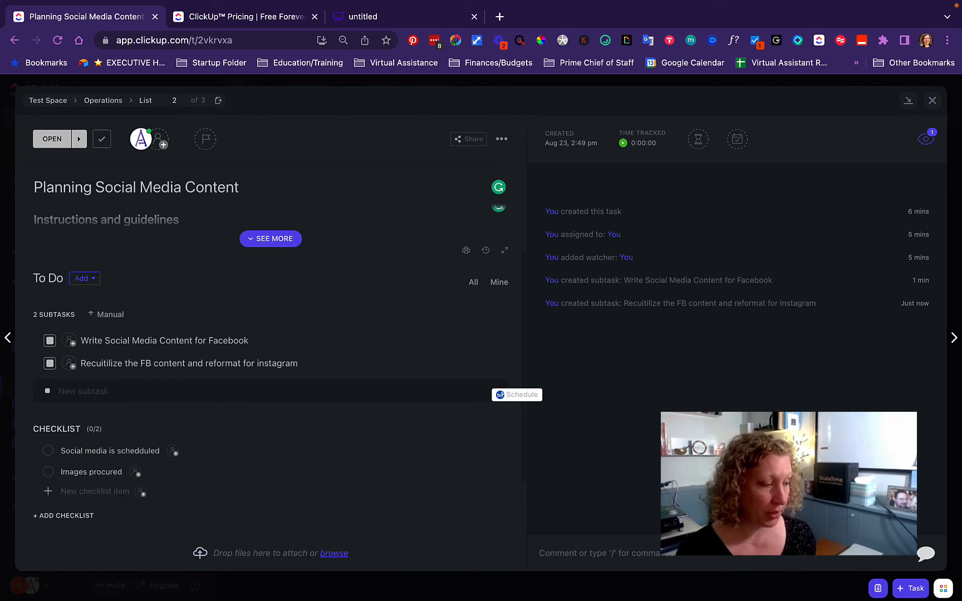
type("updated in")
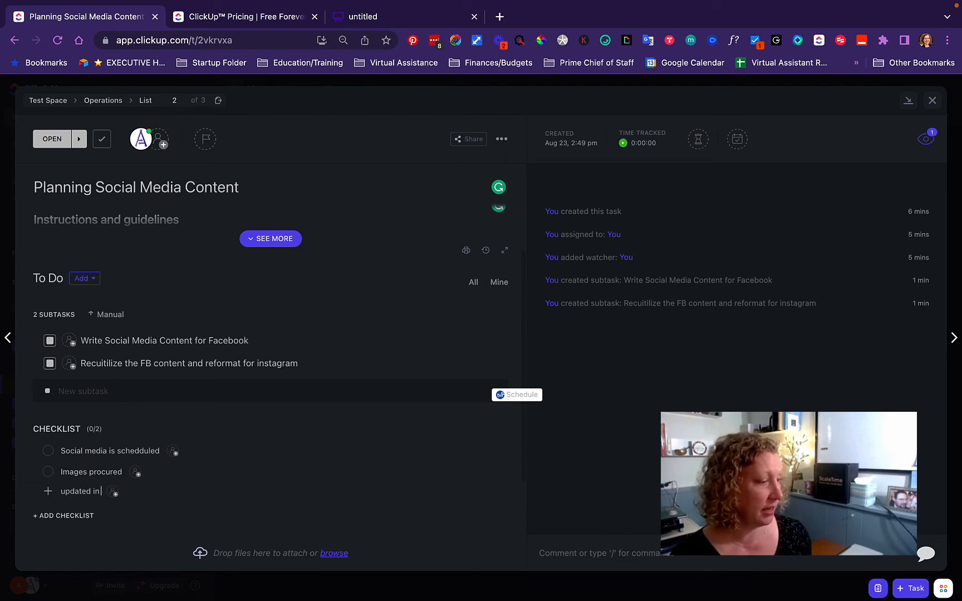
type(" Airtable")
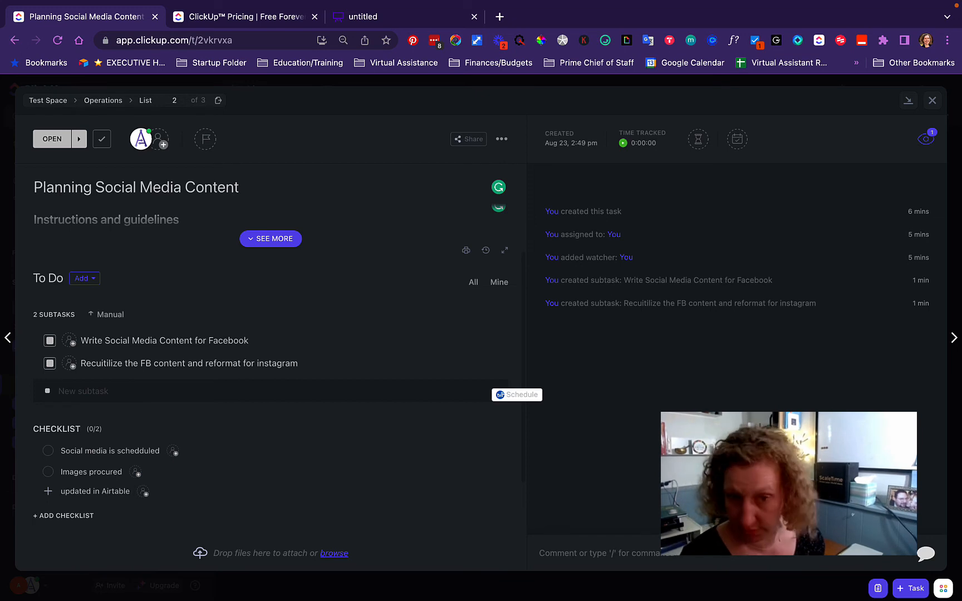
key("Return")
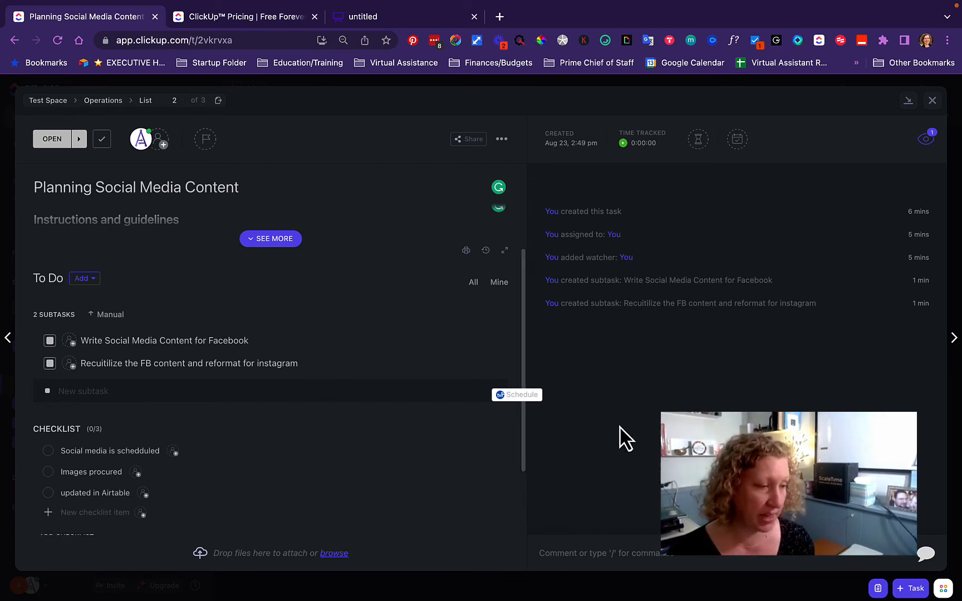
Look over the task's additional actions and its time estimate setting, leaving both unchanged
scroll(351, 474, "down", 2)
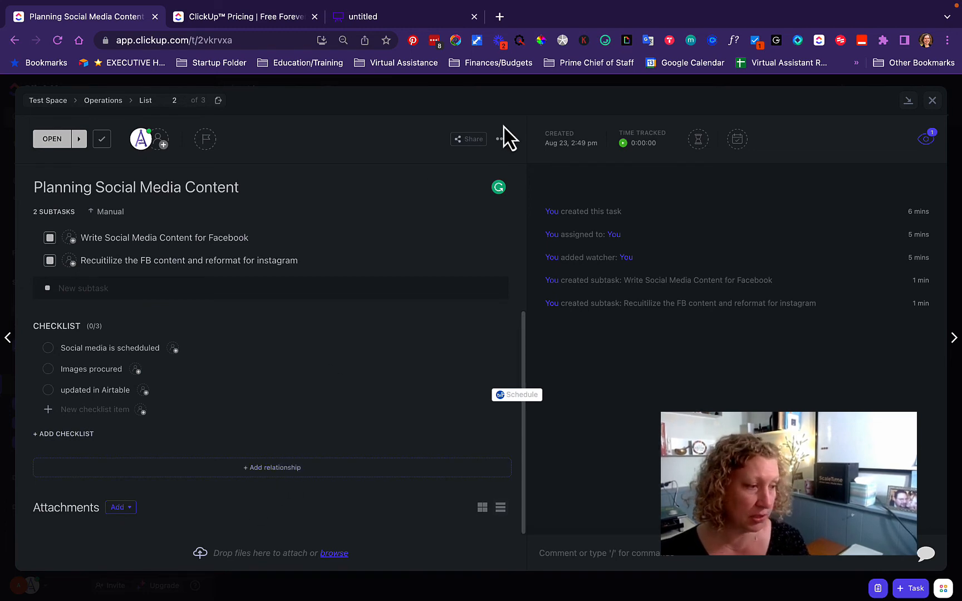
left_click(501, 139)
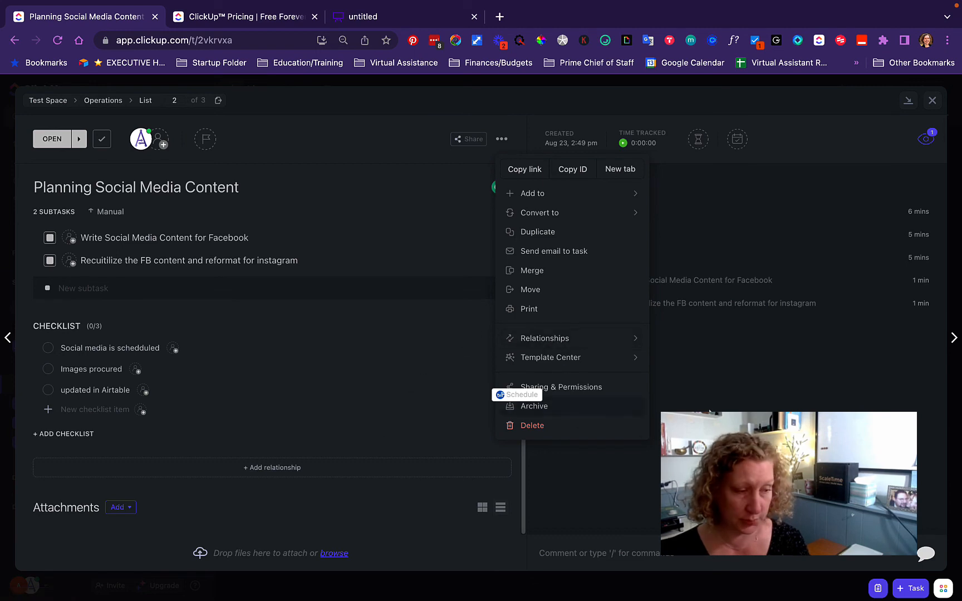
left_click(688, 440)
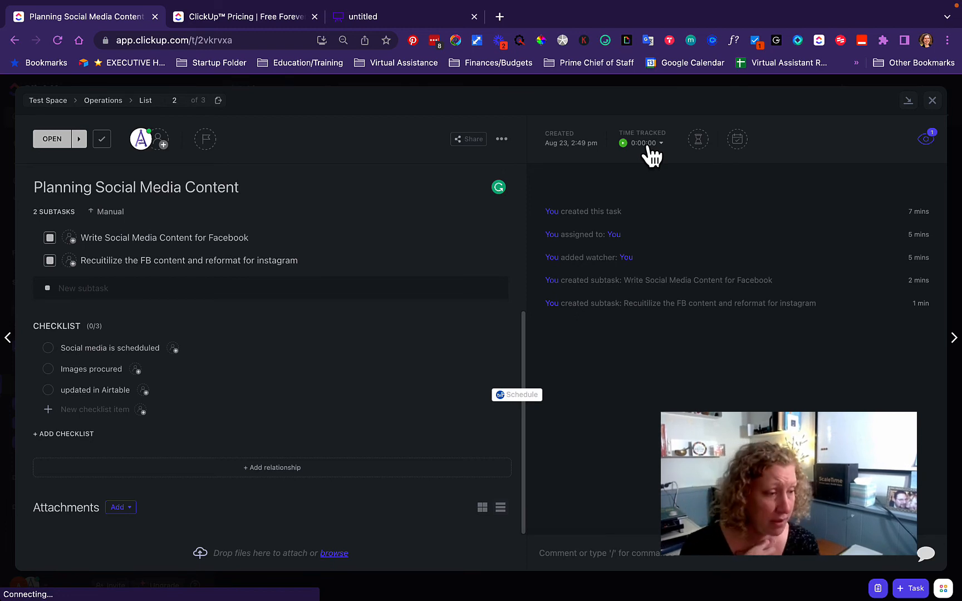
left_click(698, 140)
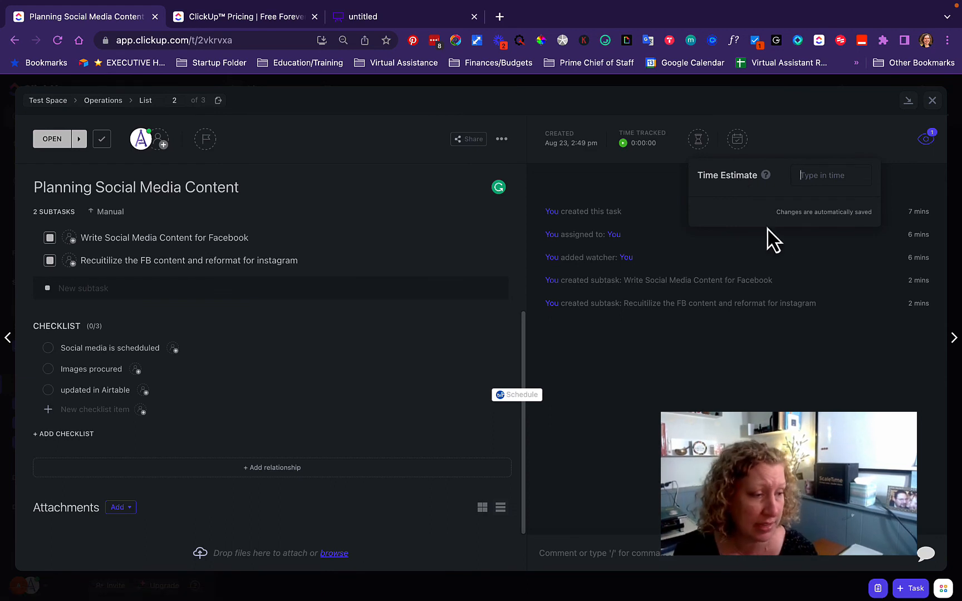
left_click(775, 239)
Set the Planning Social Media Content task's due date to Friday, August 26, 2022
left_click(737, 139)
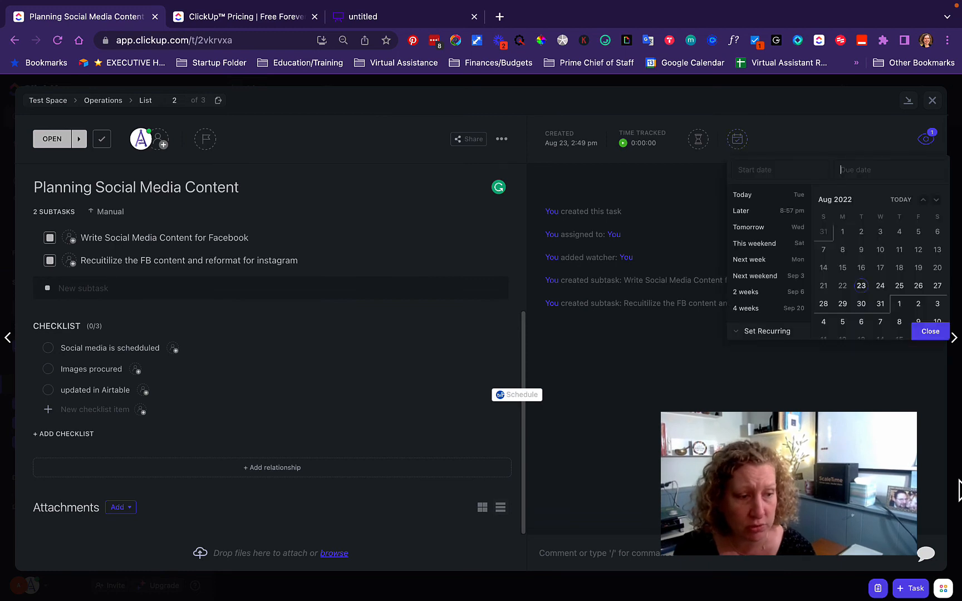
left_click(917, 286)
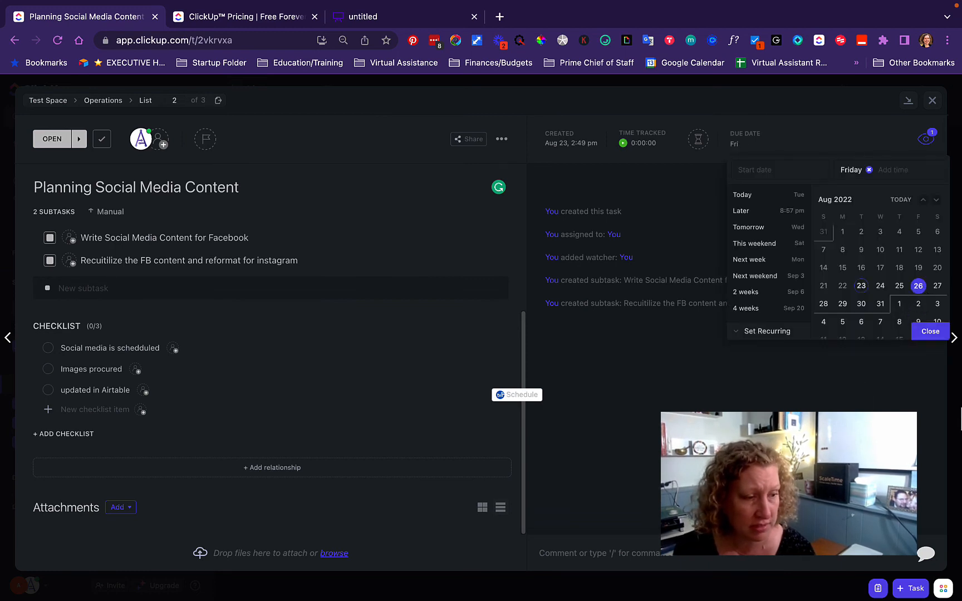
left_click(928, 331)
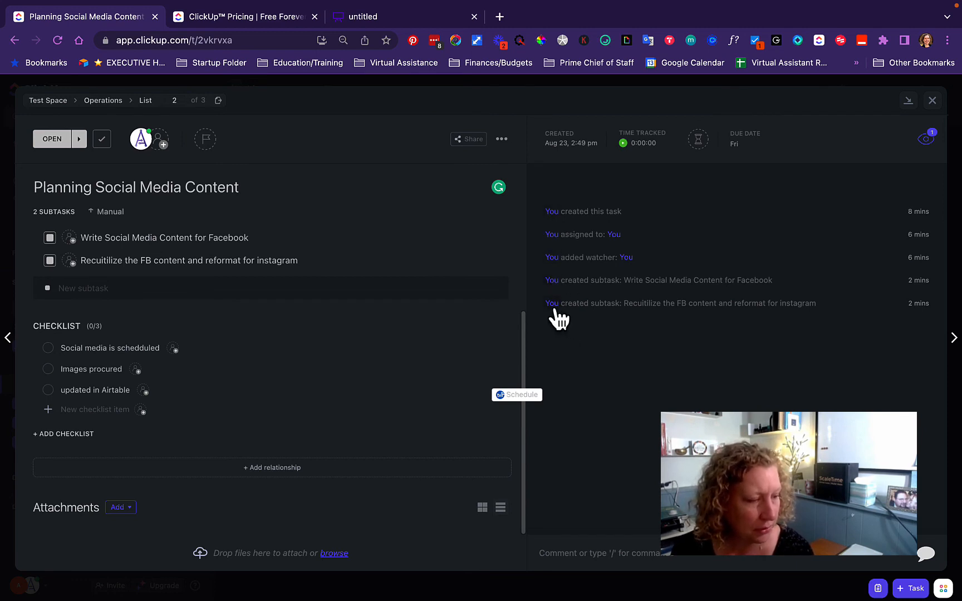
Post a comment mentioning yourself that reads "please check out the work so far, here is a link to the content and images procured for this."
left_click(615, 554)
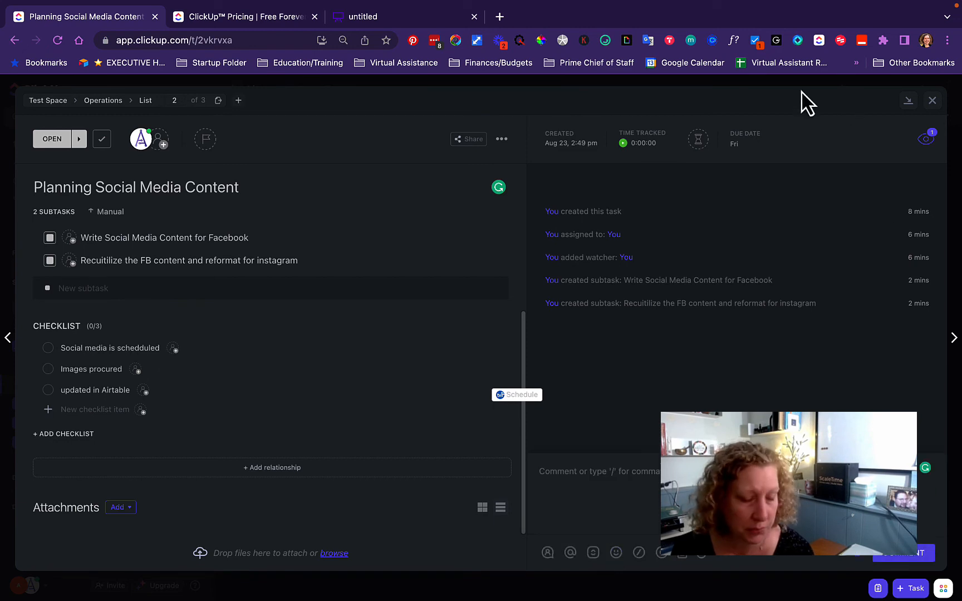
type("@ana")
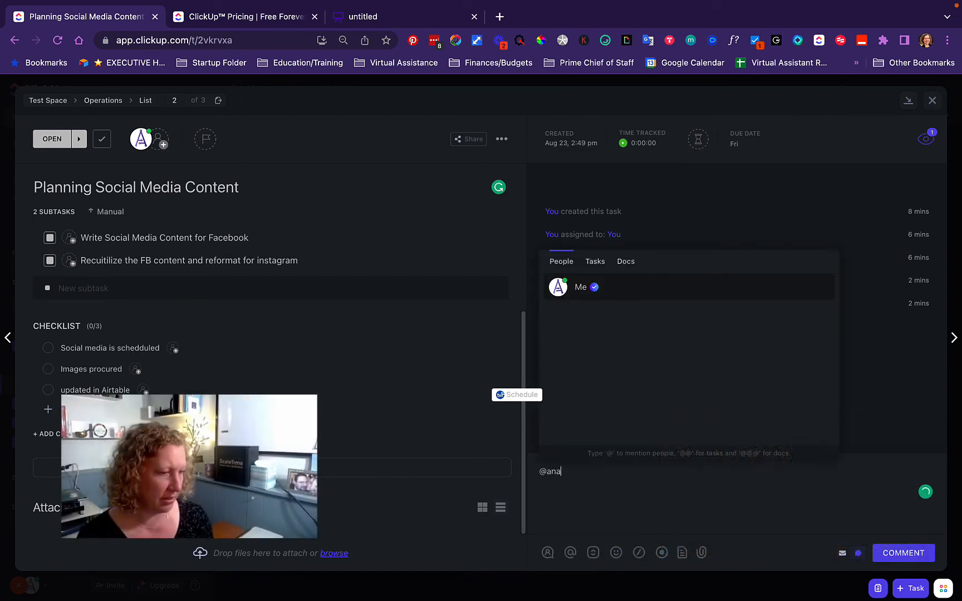
key("Return")
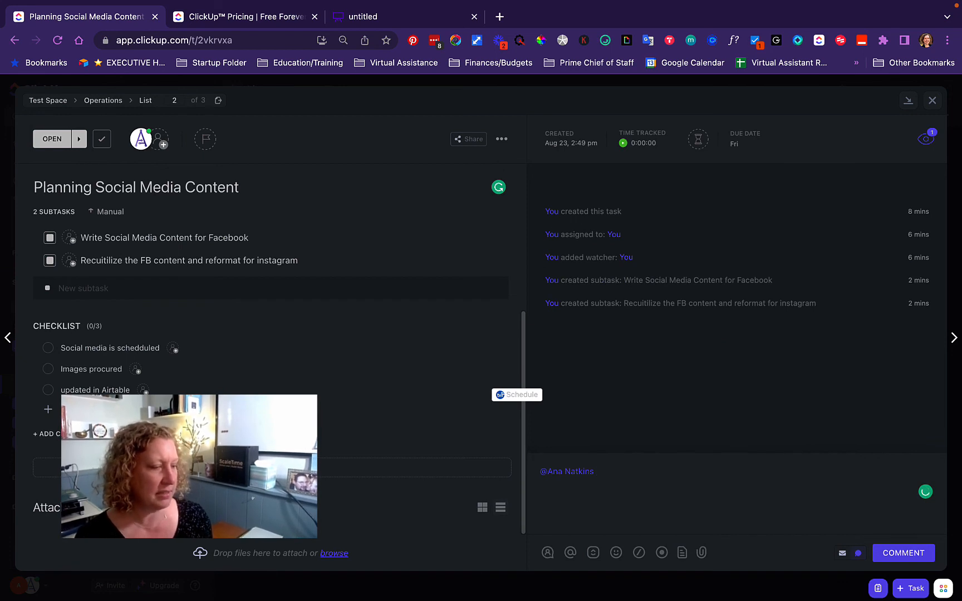
type("please check out the work so far, ")
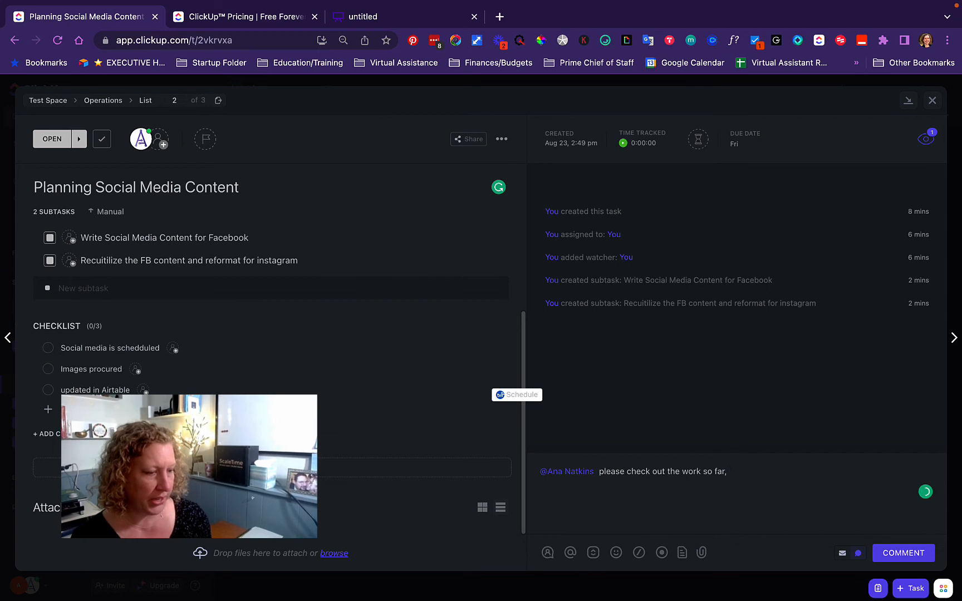
type("here is a link to")
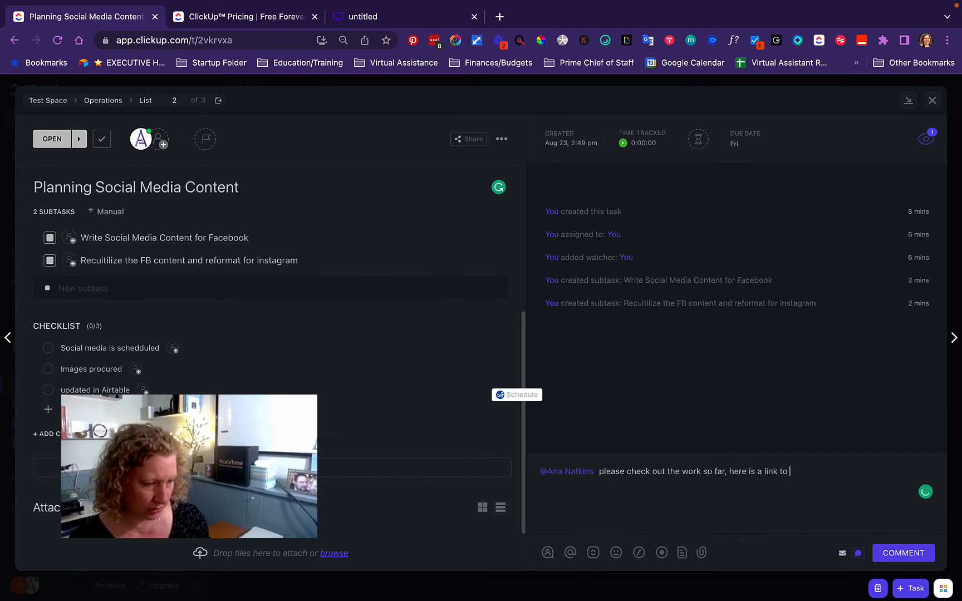
type(" the c")
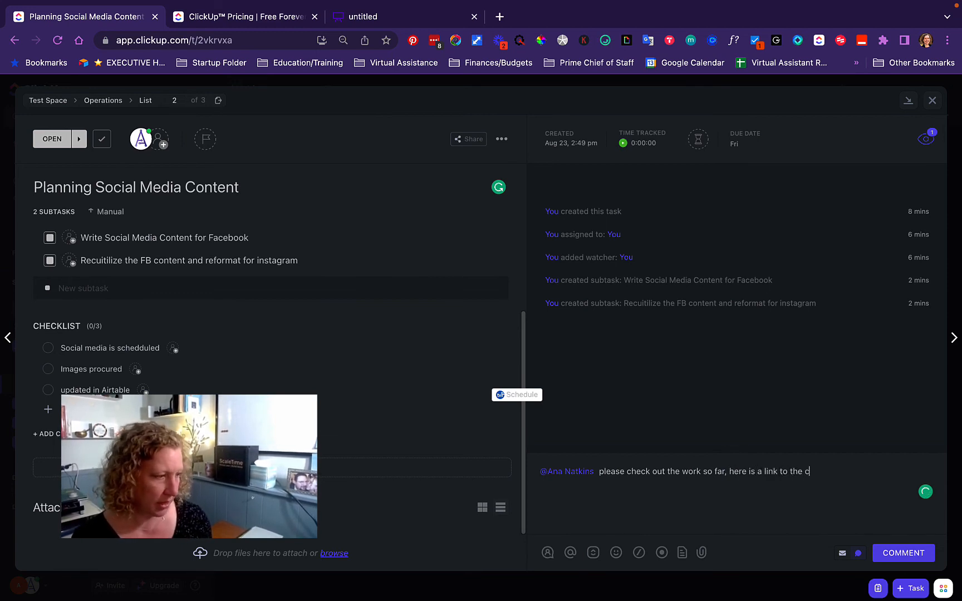
type("ontent and")
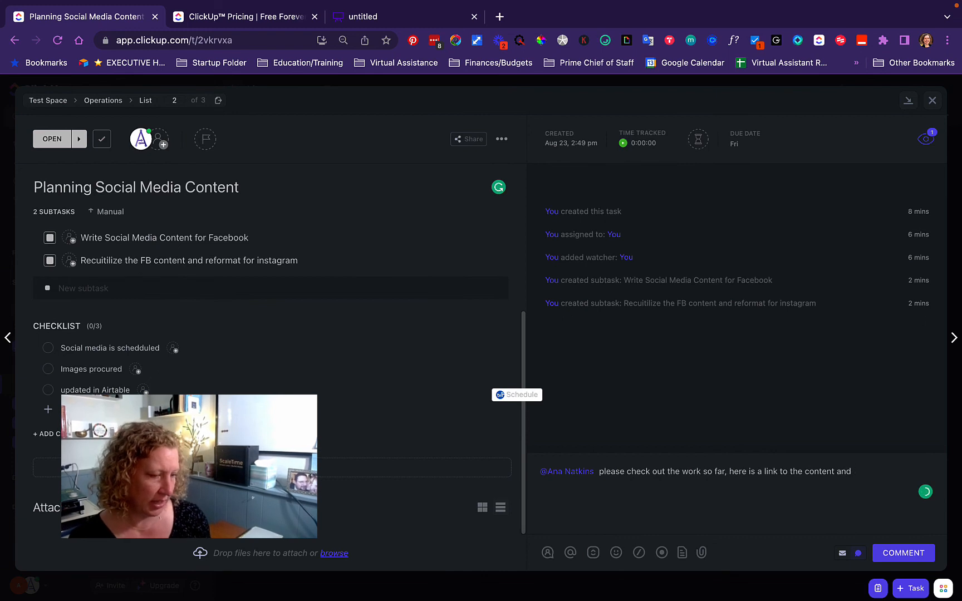
type(" images procured for this.")
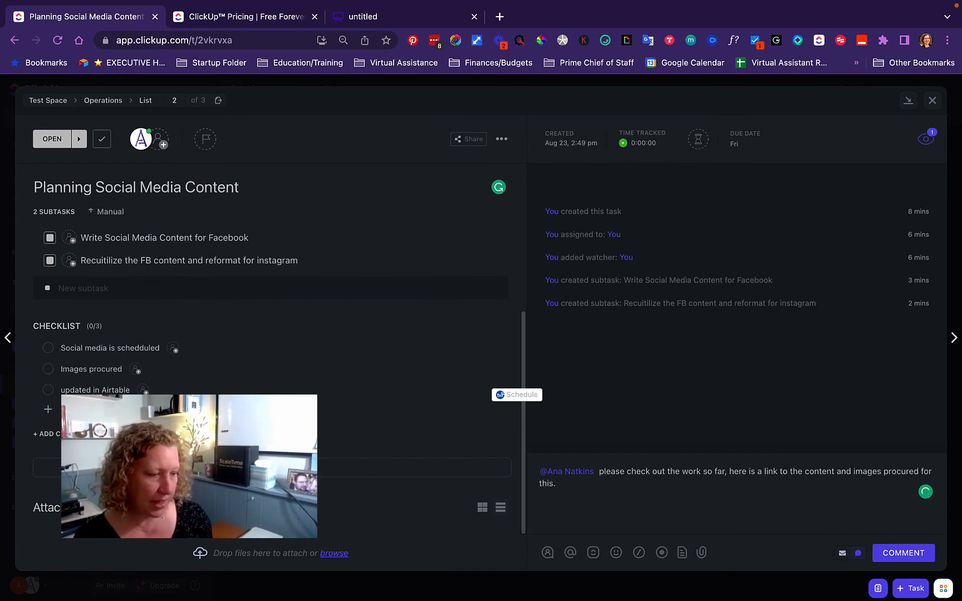
key("Return")
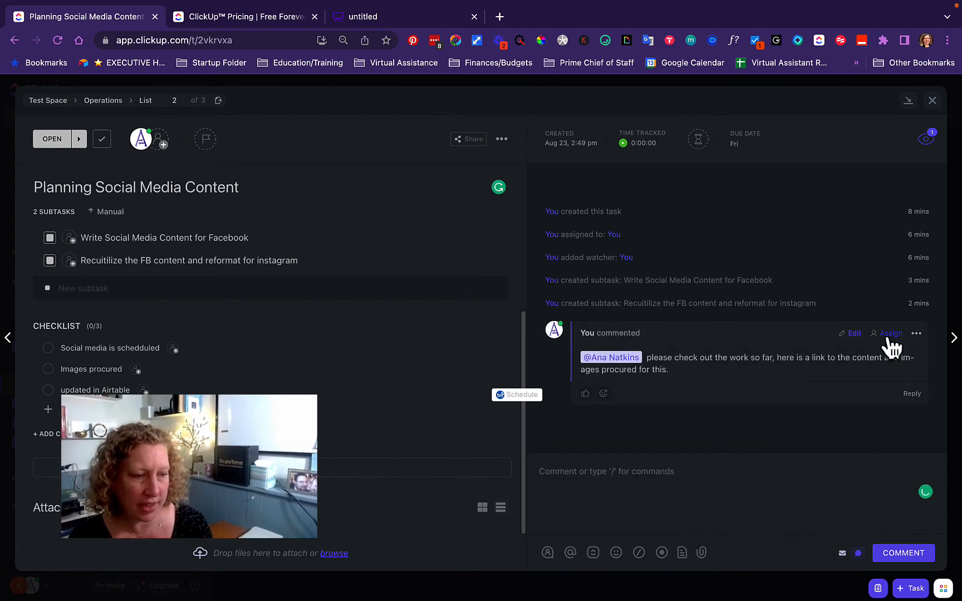
Assign the posted comment to yourself and edit it to append a grapes emoji at the end
left_click(886, 334)
left_click(833, 391)
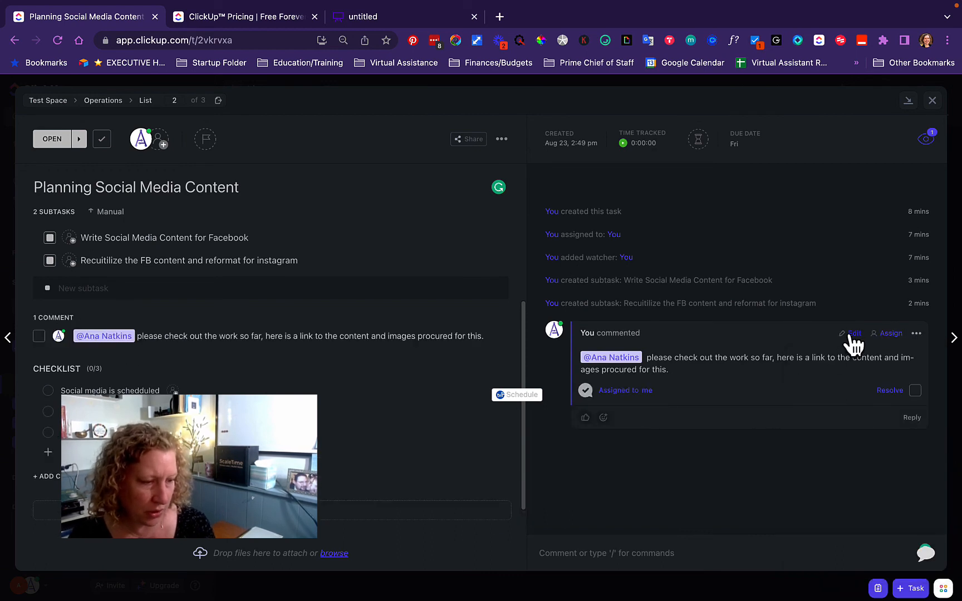
left_click(854, 334)
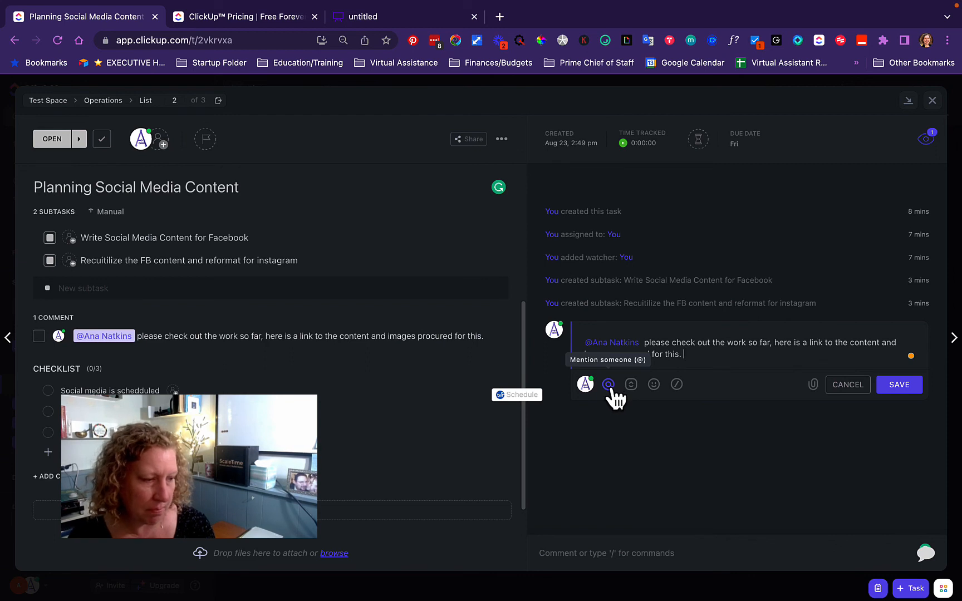
left_click(654, 387)
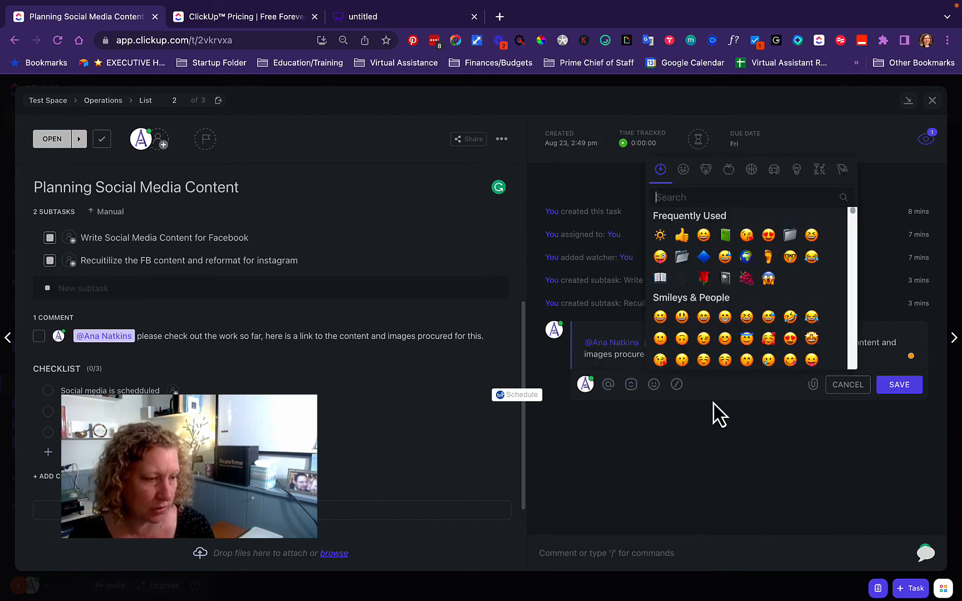
left_click(745, 278)
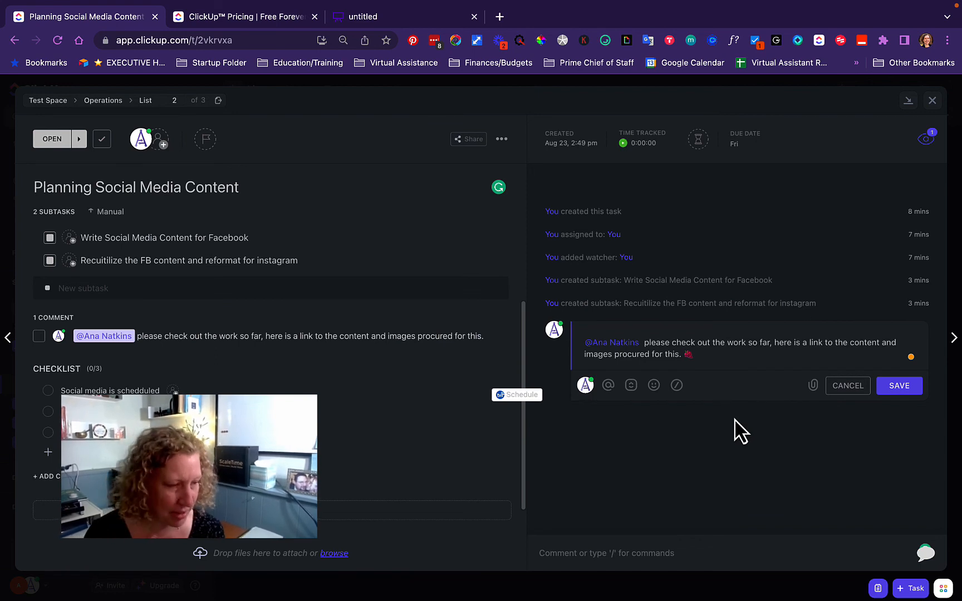
left_click(677, 385)
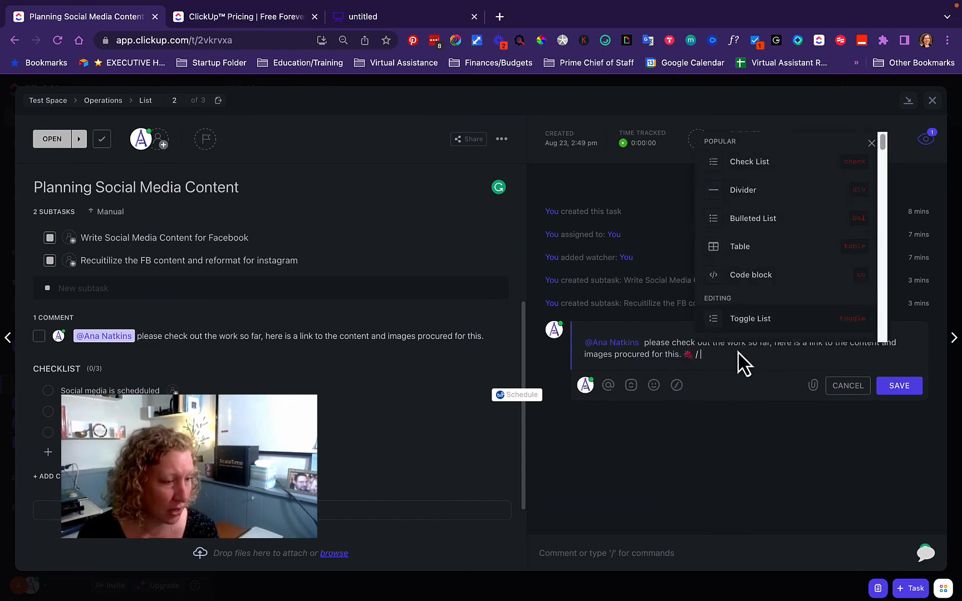
key("Escape")
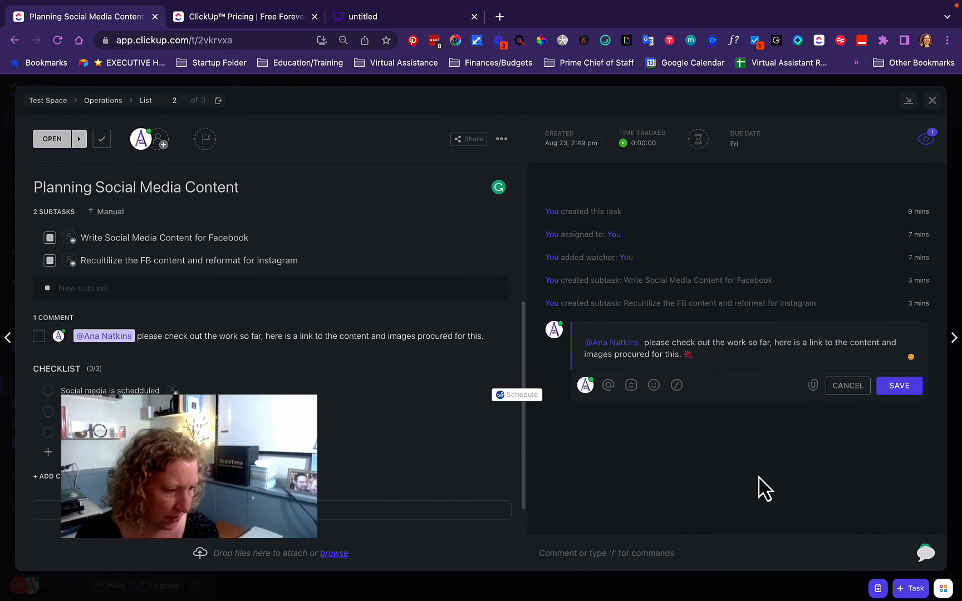
left_click(143, 147)
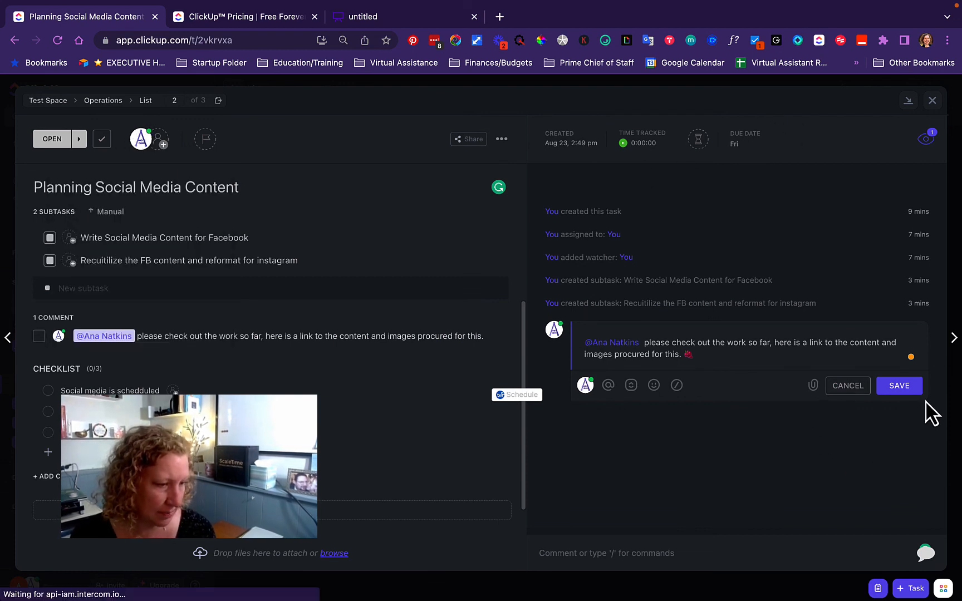
left_click(899, 387)
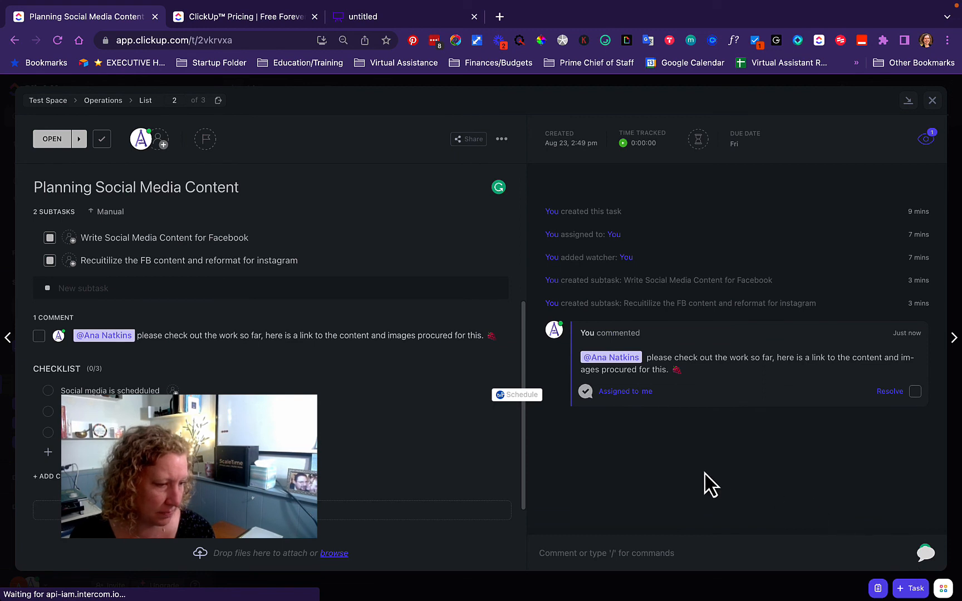
Close the task and expand the subtasks of Planning Social Media Content in the task list
left_click(931, 101)
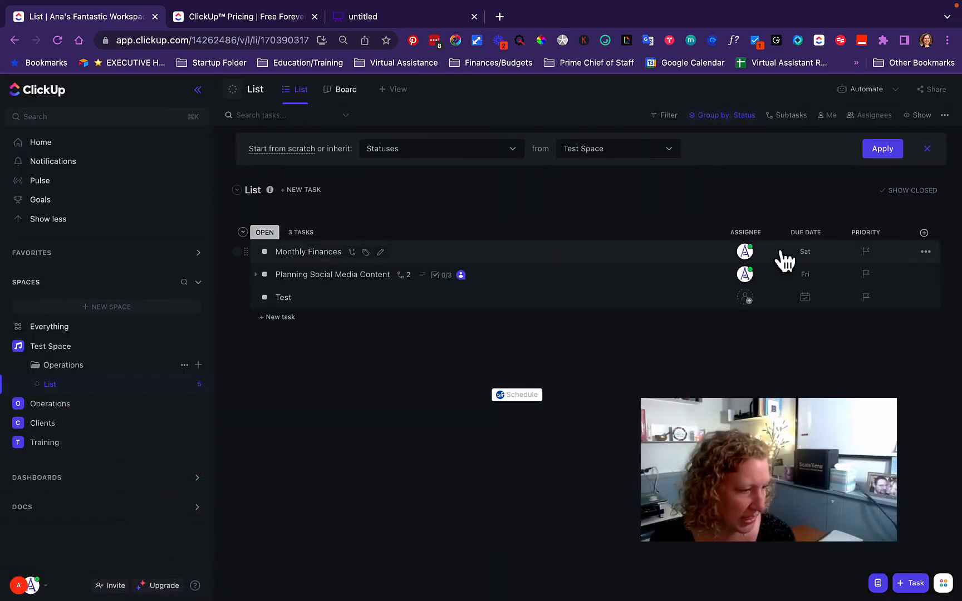
left_click(257, 276)
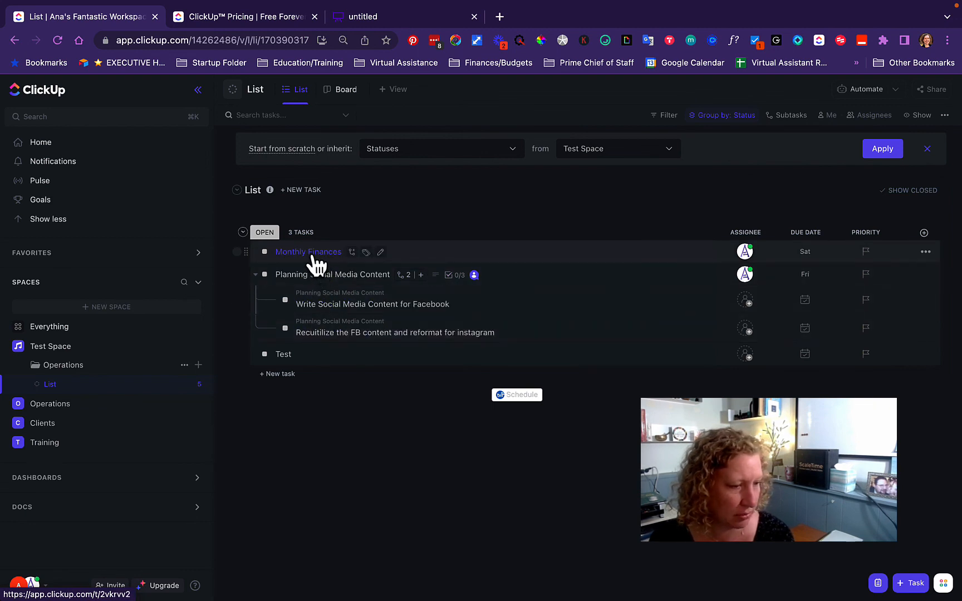
In Board view, move Monthly Finances to In Progress, Planning Social Media Content to Approval and Test to Closed
left_click(343, 92)
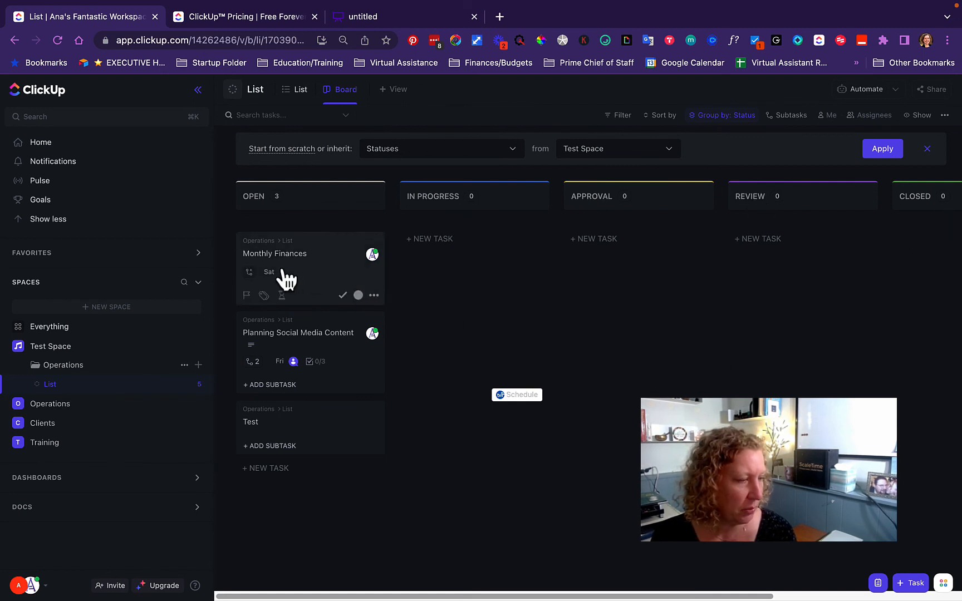
left_click_drag(298, 286, 440, 233)
left_click_drag(271, 271, 589, 267)
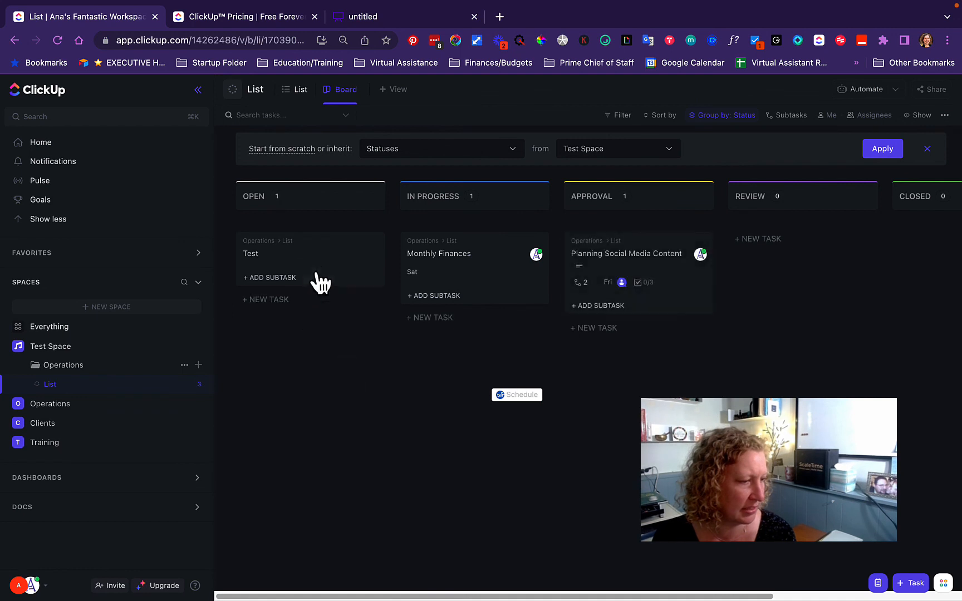
left_click_drag(305, 264, 704, 286)
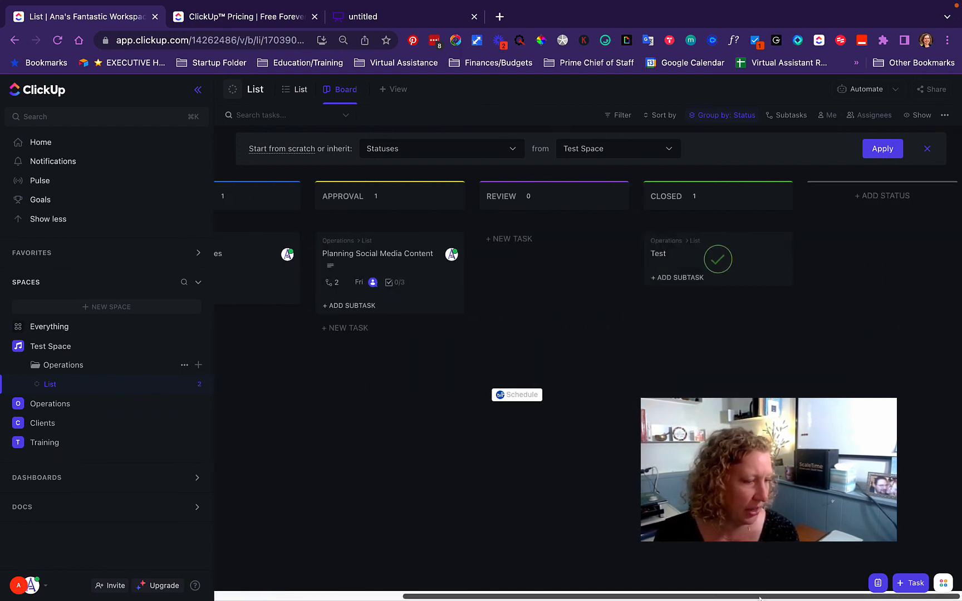
left_click_drag(760, 597, 489, 544)
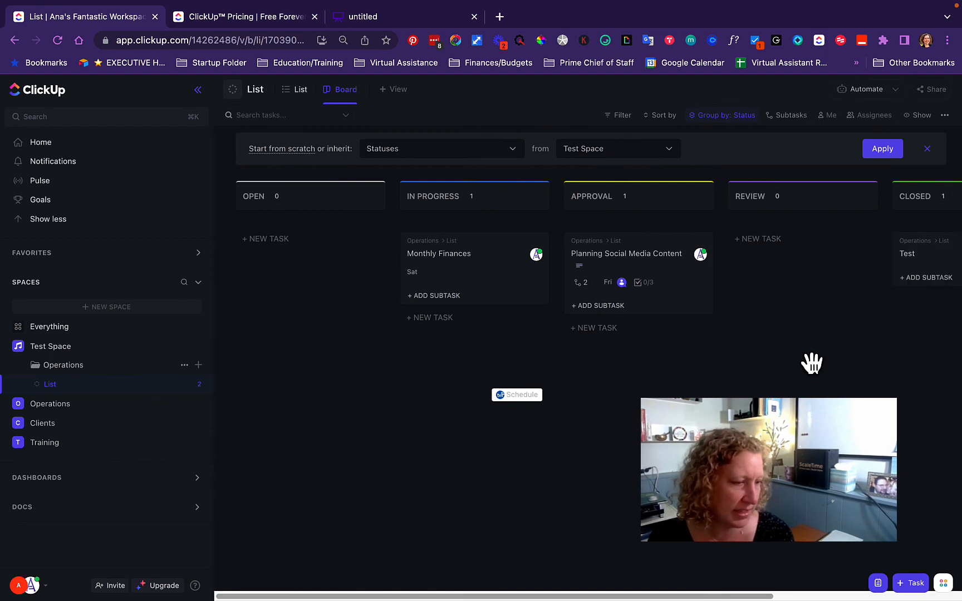
Add a Calendar view to the list in the Operations folder
left_click(396, 91)
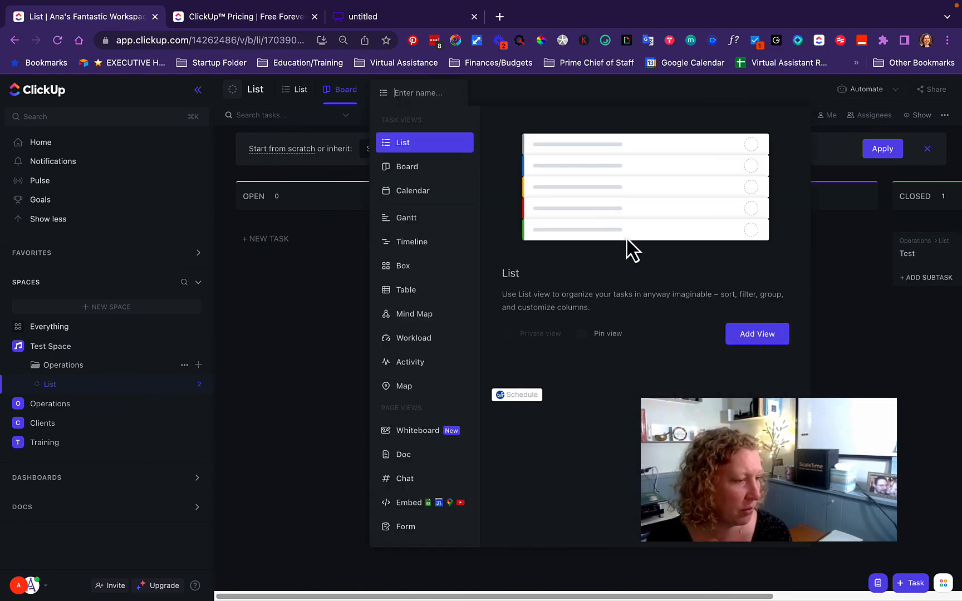
left_click(429, 192)
left_click(758, 337)
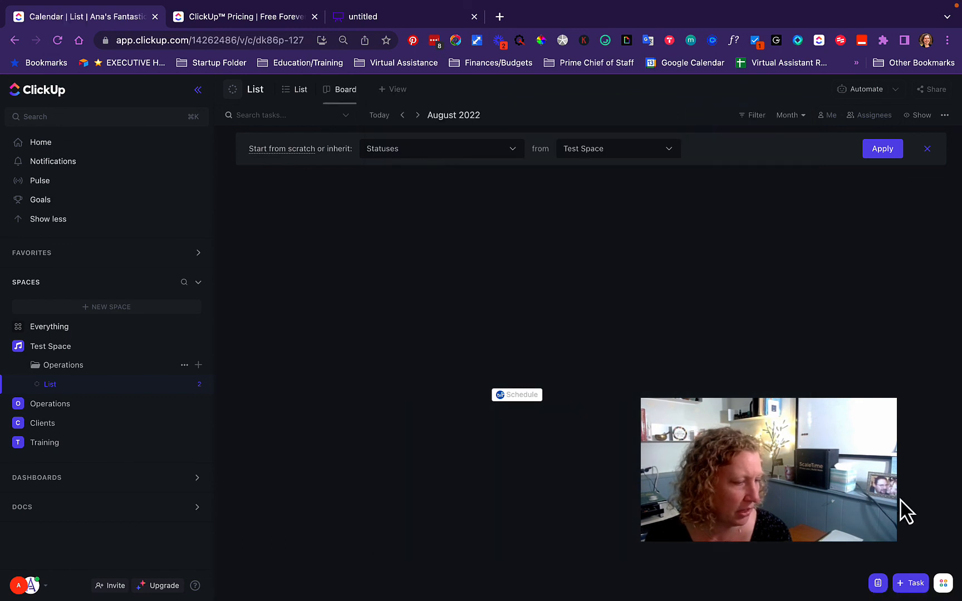